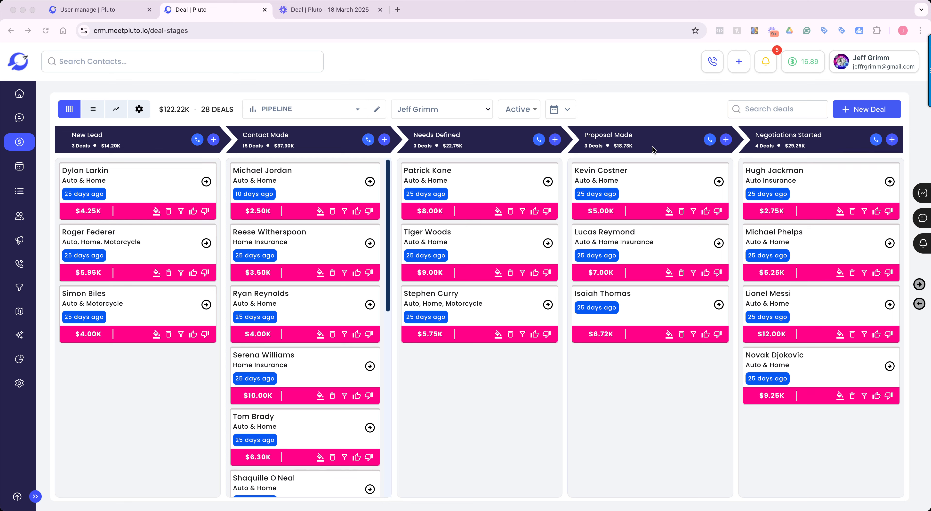
Move the $4.25K Auto & Home deal from the New Lead stage to the Proposal Made stage.
click(852, 145)
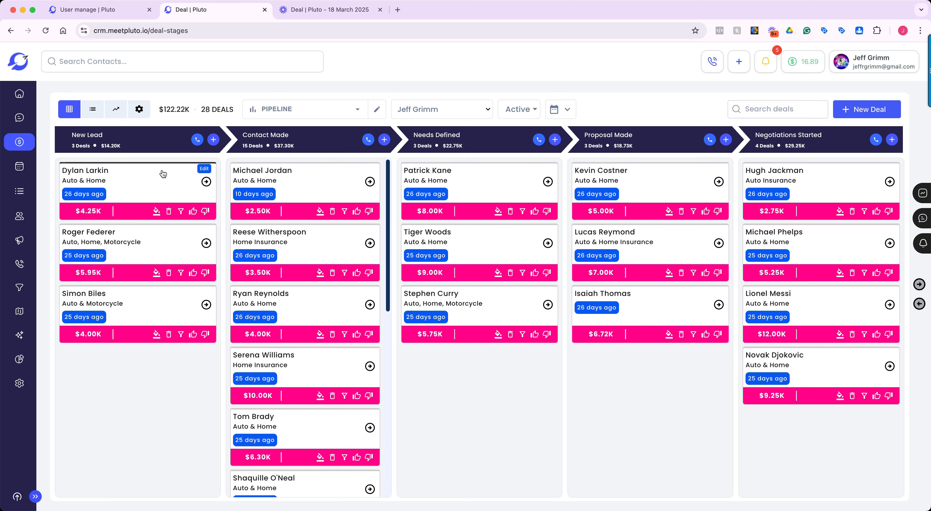
mouse_move(147, 172)
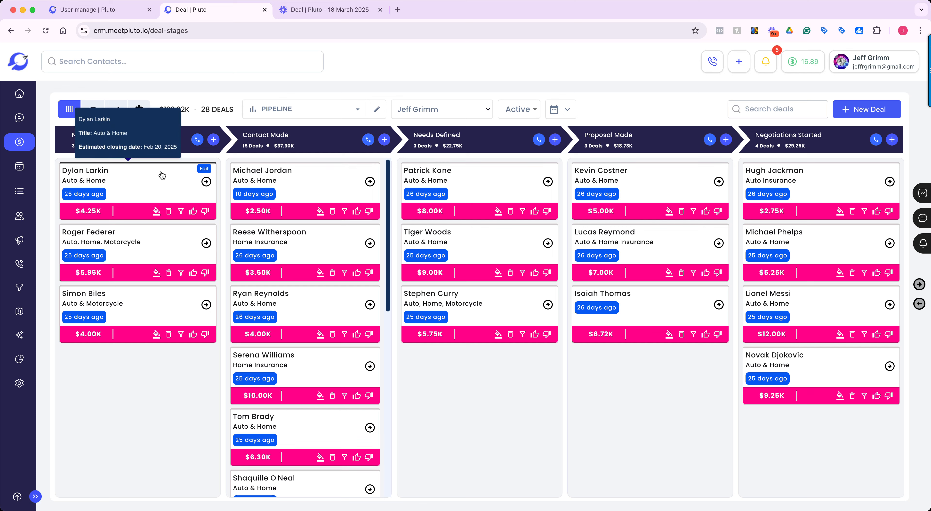
drag(155, 172, 637, 199)
Reorder the Needs Defined stage by moving the $8.00K deal and the $9.00K deal down to the end.
mouse_move(323, 178)
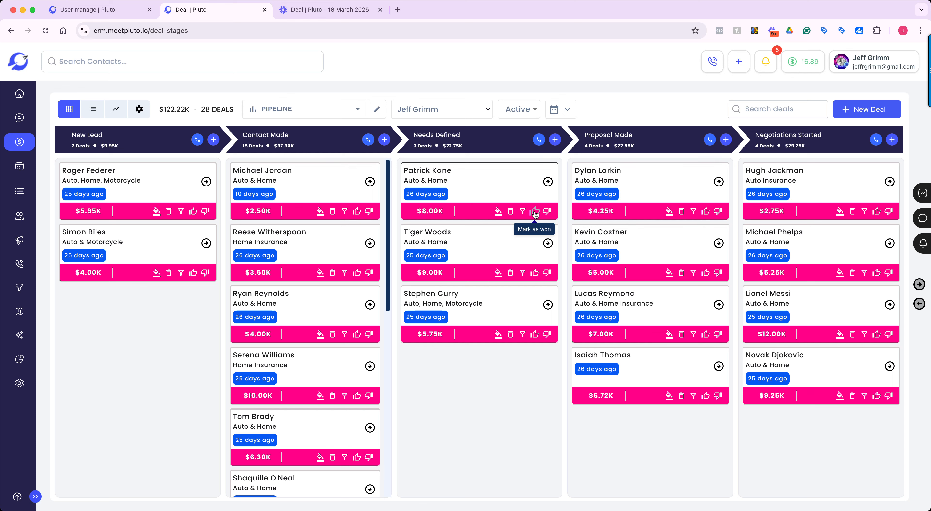
drag(512, 192, 515, 335)
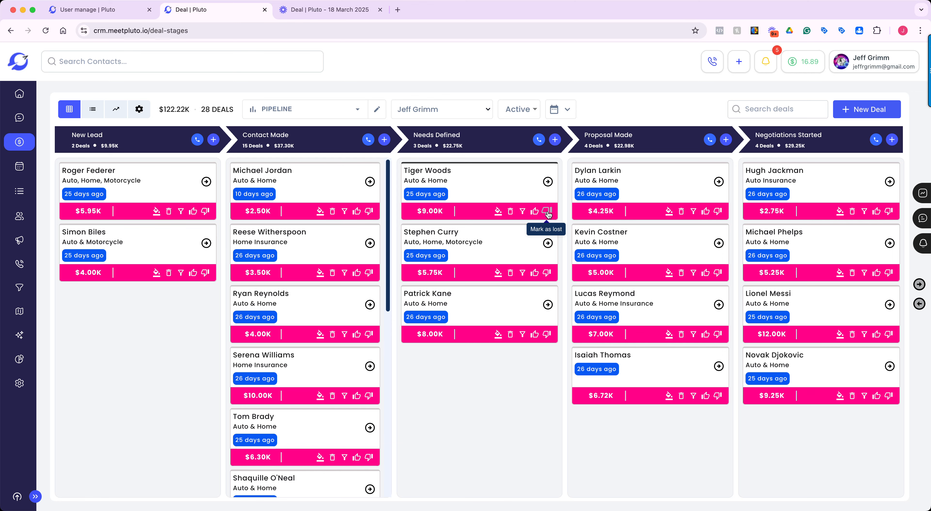
drag(498, 183, 511, 313)
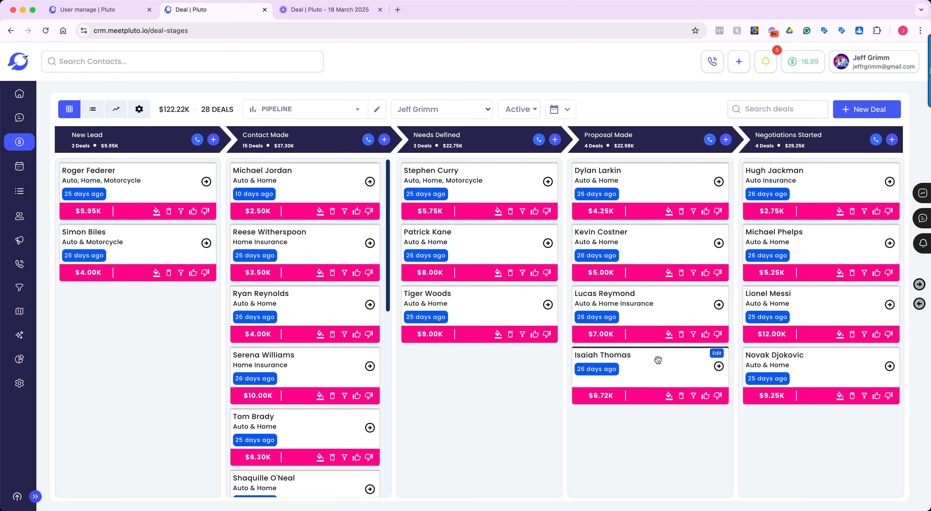
Mark the $6.72K deal in Proposal Made as won and title it "Auto & Home" in its deal information.
click(705, 396)
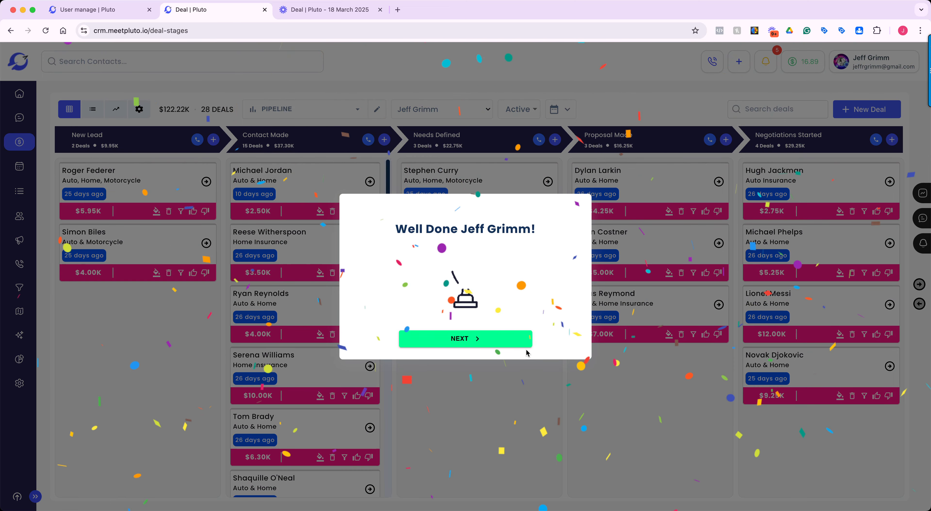
click(474, 338)
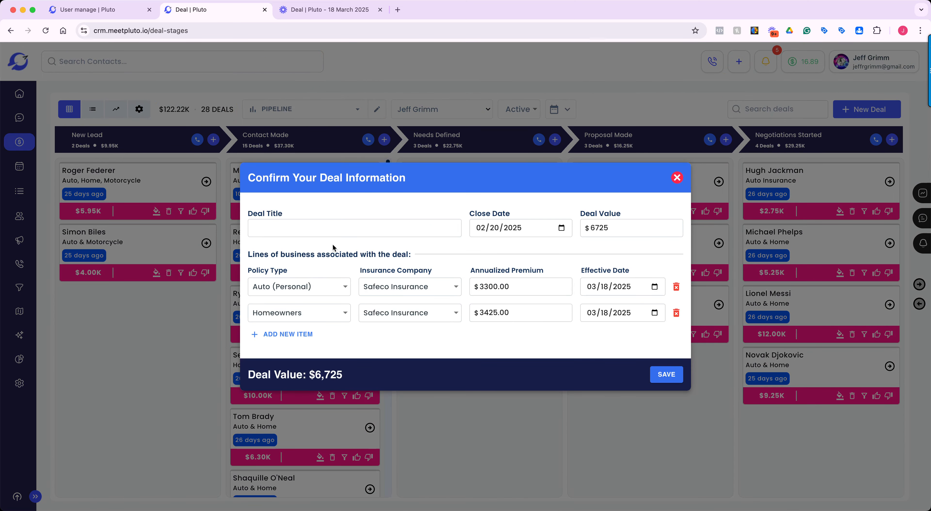
click(318, 231)
text(Auto)
text(& omeH)
Set the won deal's close date to 03/20/2025 and clear its deal value.
click(552, 230)
click(561, 228)
click(562, 248)
click(538, 327)
click(636, 228)
key(BackSpace)
key(BackSpace)
key(BackSpace)
key(BackSpace)
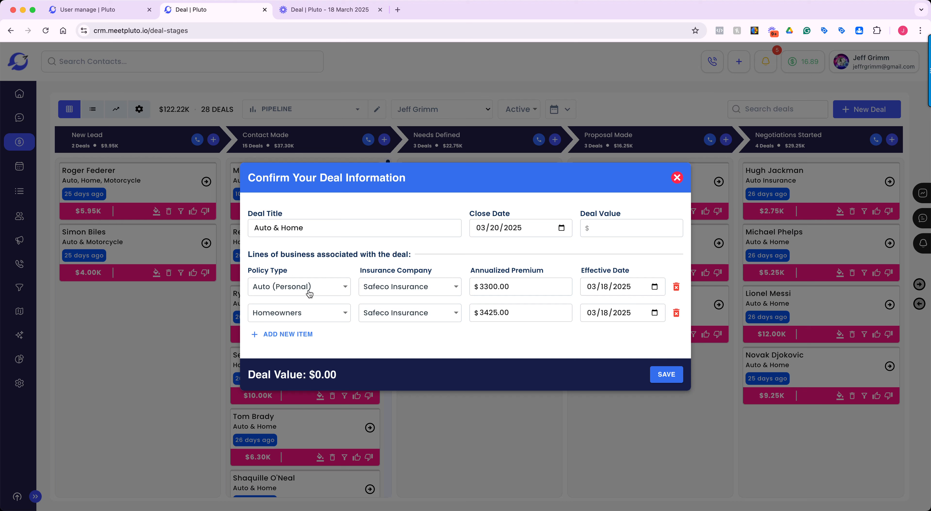
Set the Auto (Personal) line's annualized premium to $3000 and its effective date to 03/20/2025.
click(342, 288)
click(343, 288)
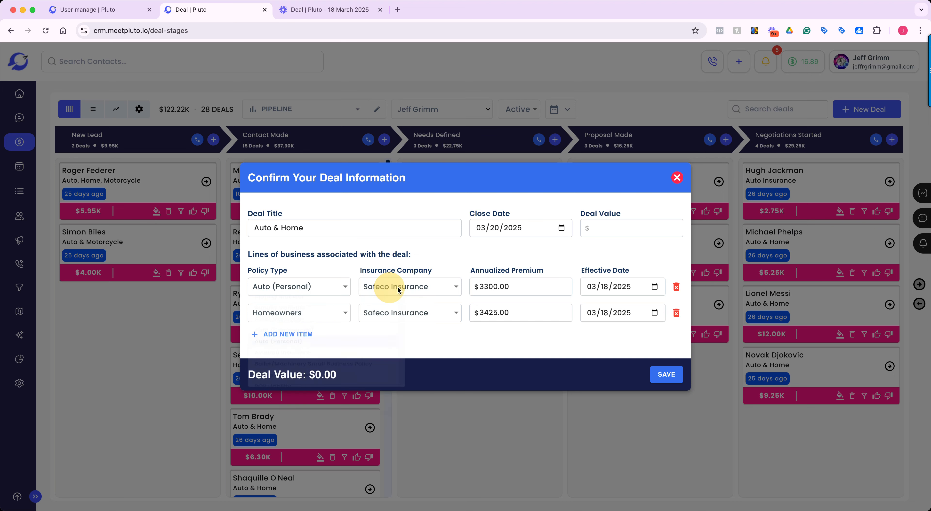
click(455, 288)
click(515, 287)
drag(510, 286, 450, 286)
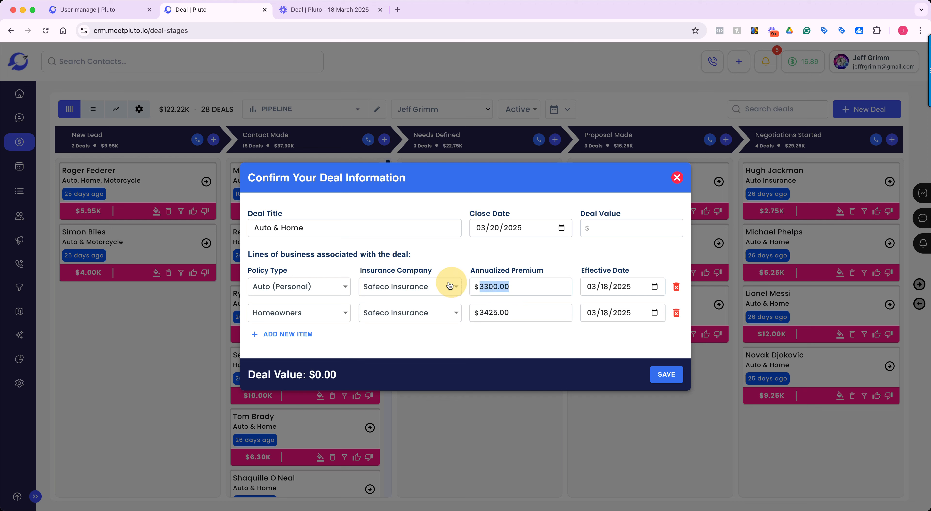
text(3000)
key(Tab)
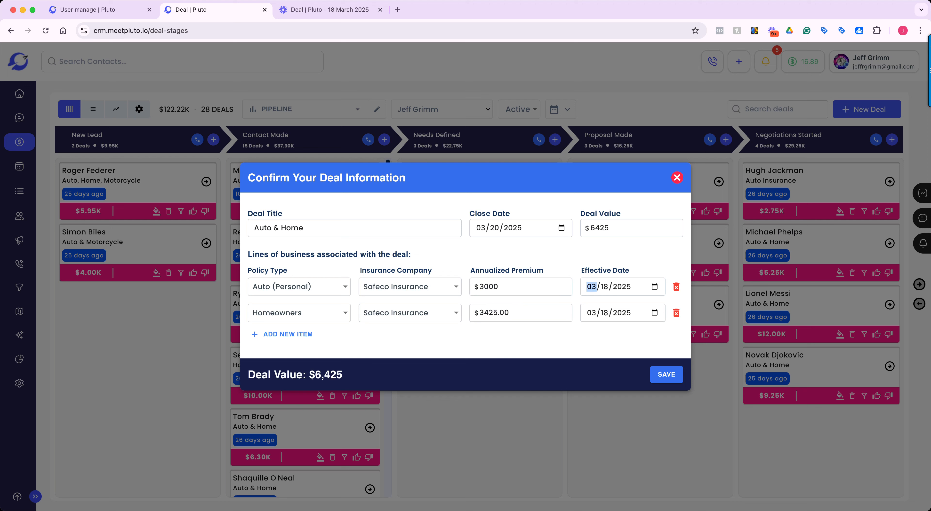
key(Tab)
text(20)
key(Tab)
Set the Homeowners line's annualized premium to $4000 and its effective date to 03/20/2025, then save the deal information.
double_click(511, 315)
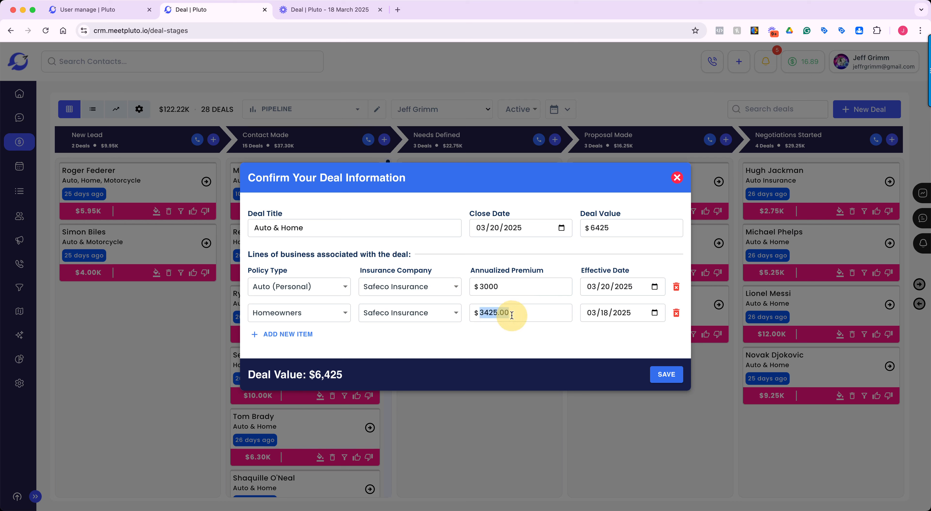
text(4000)
key(Tab)
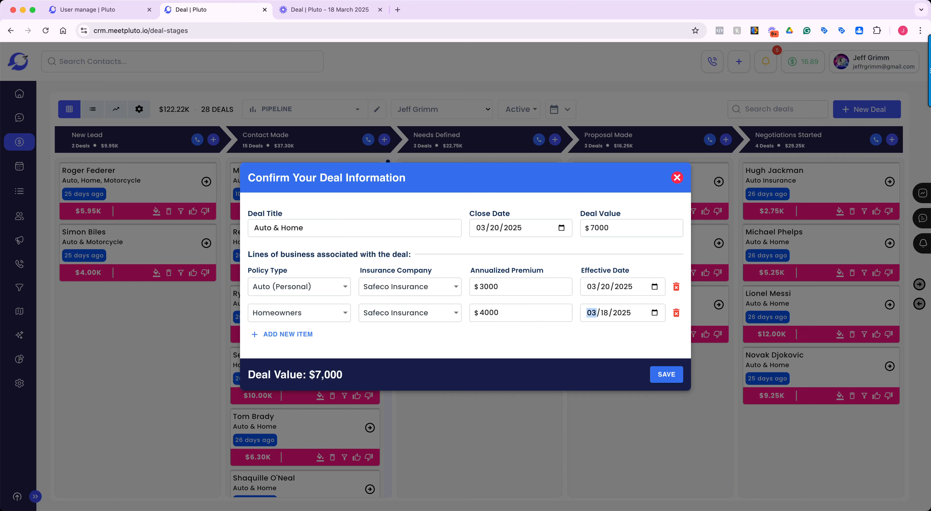
key(Tab)
text(20)
click(497, 344)
click(665, 379)
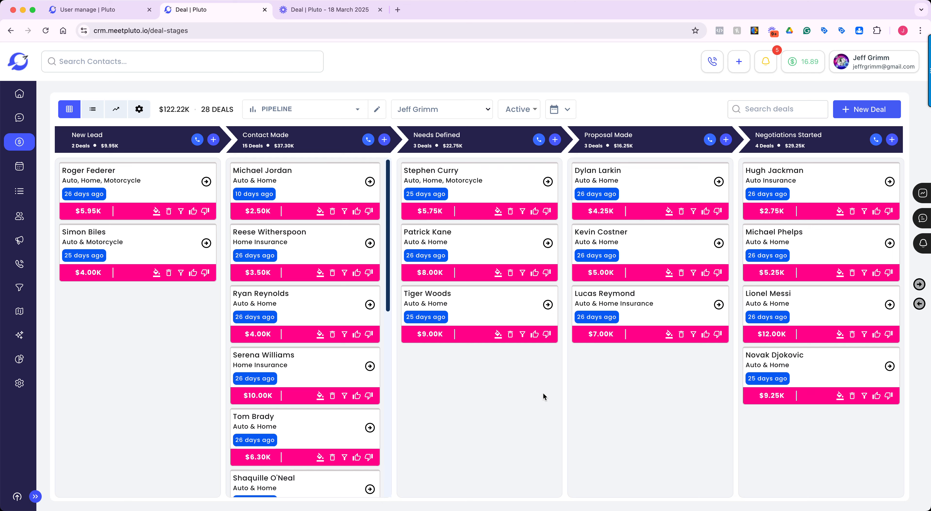
Mark the $5.00K deal in Proposal Made as lost, with Pricing as the reason and 21st Century Insurance as the carrier.
click(718, 273)
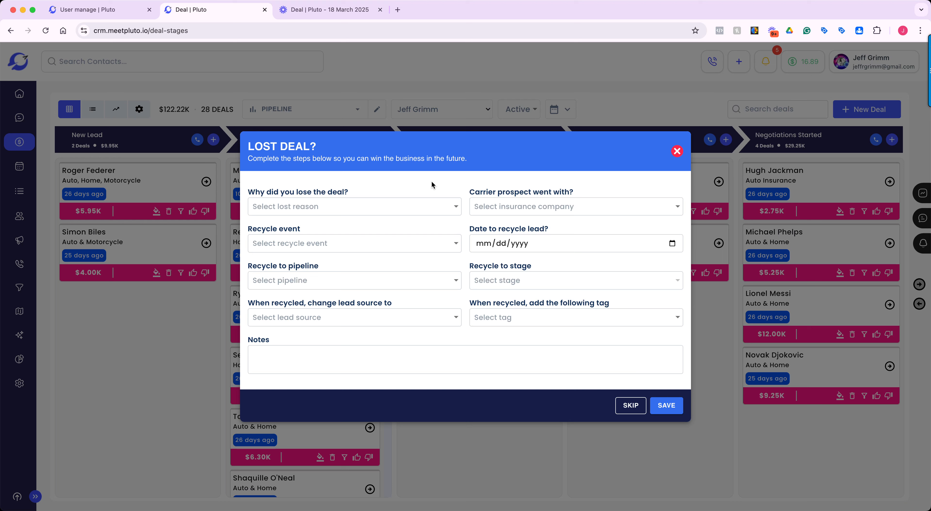
click(456, 207)
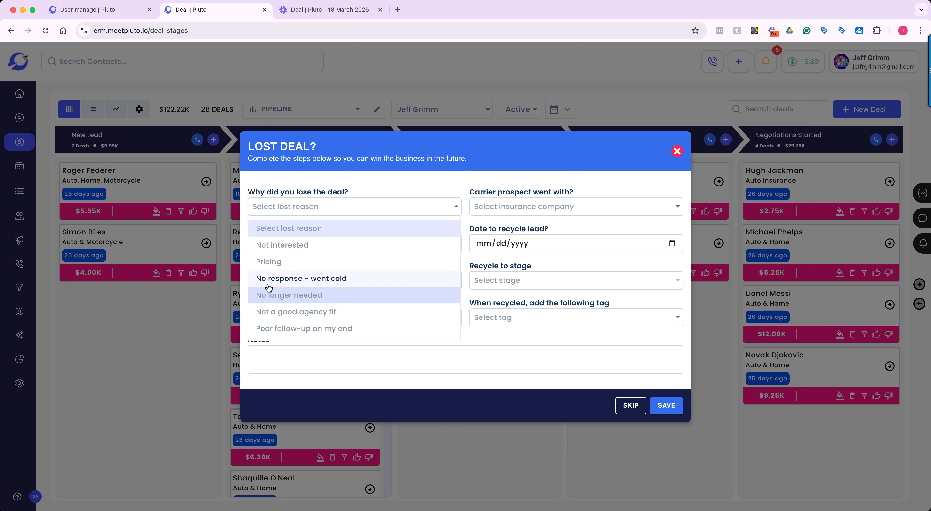
click(277, 263)
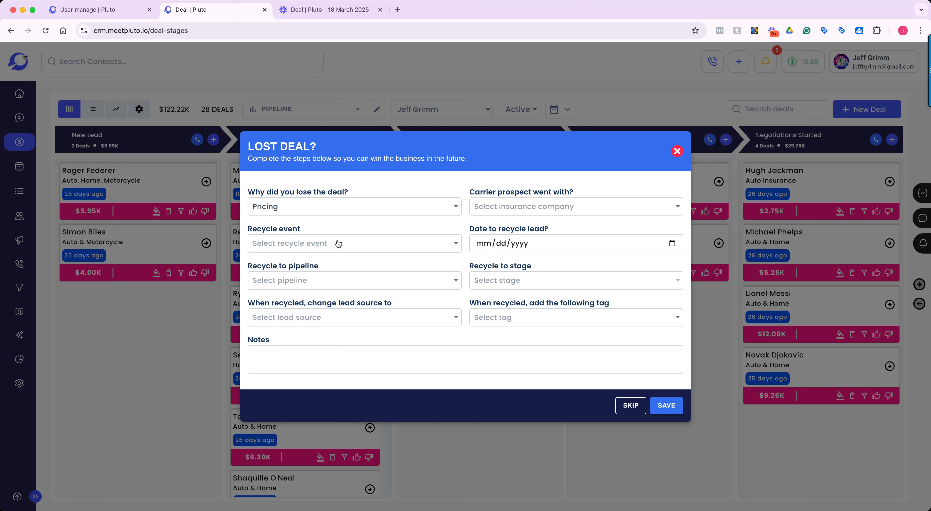
click(564, 205)
click(551, 265)
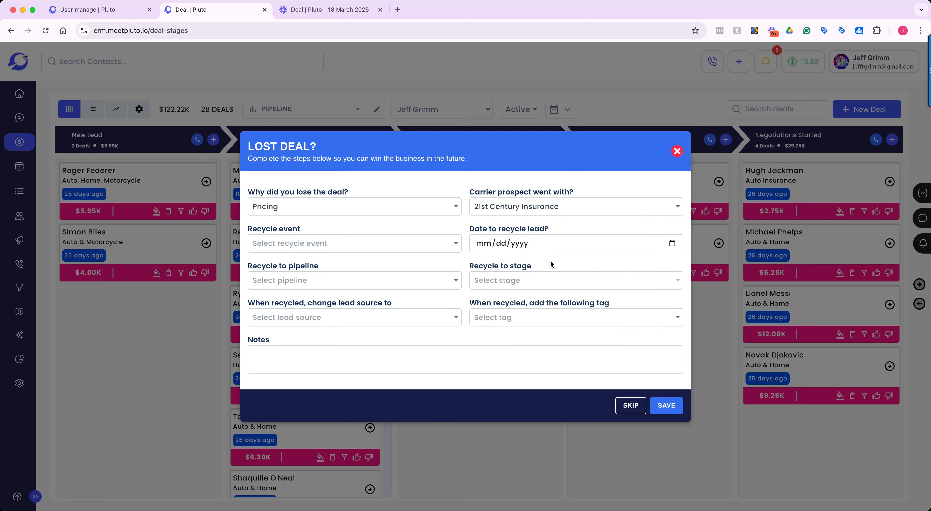
Set the lost deal's recycle event to X-Date and its recycle date to 08/18/2025.
click(454, 247)
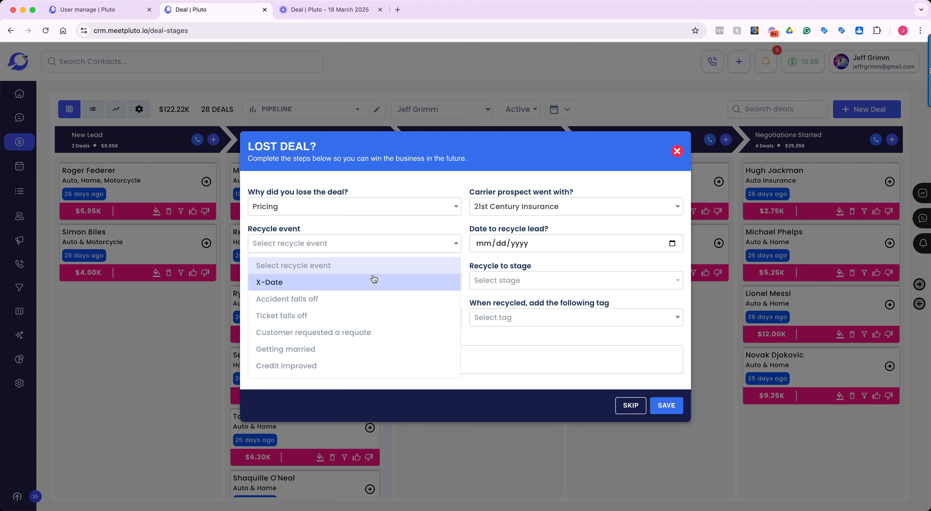
click(291, 285)
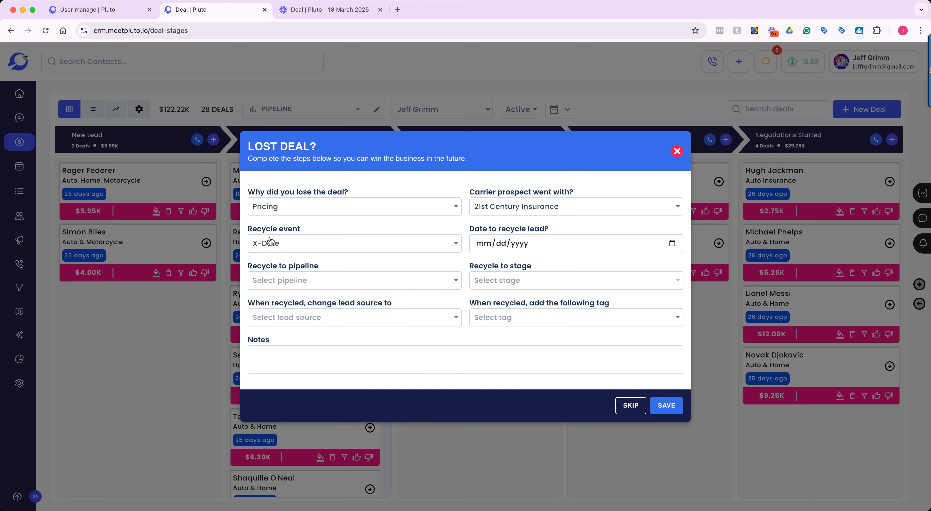
click(556, 245)
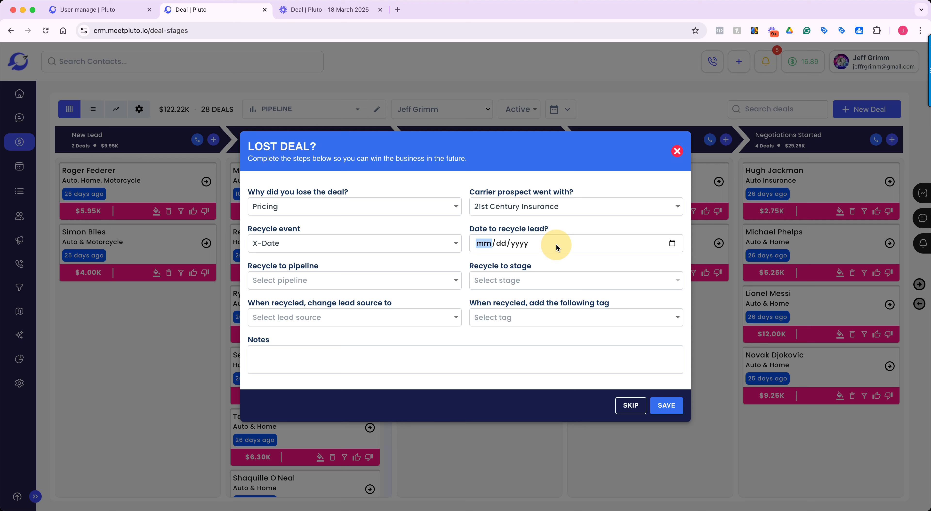
click(672, 244)
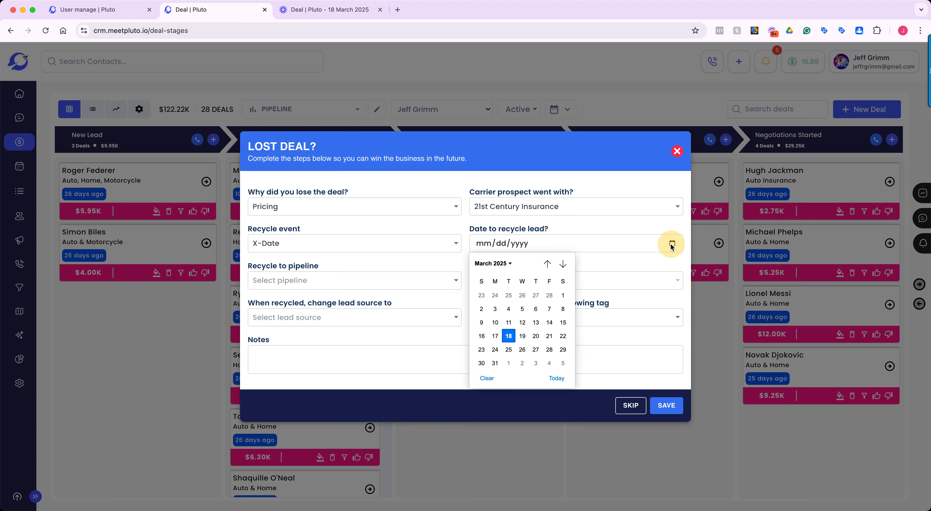
click(562, 267)
click(562, 267)
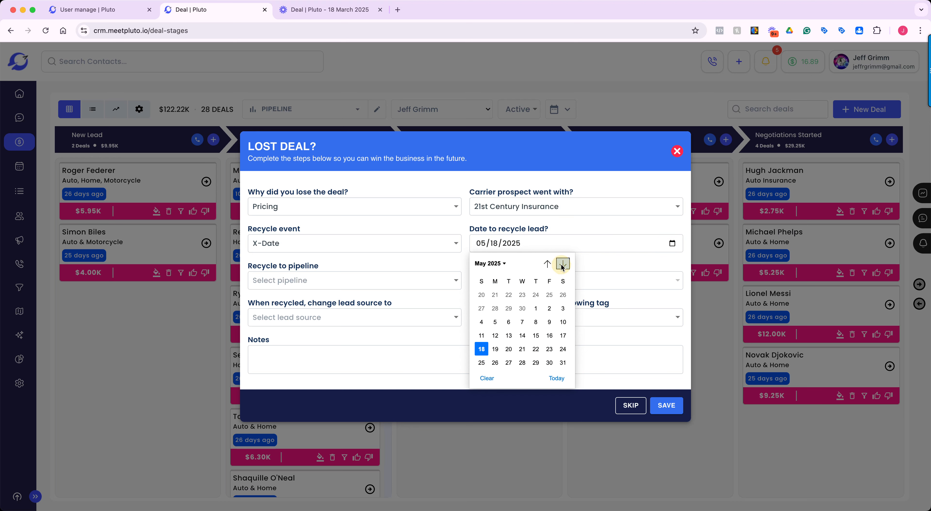
click(562, 267)
click(562, 266)
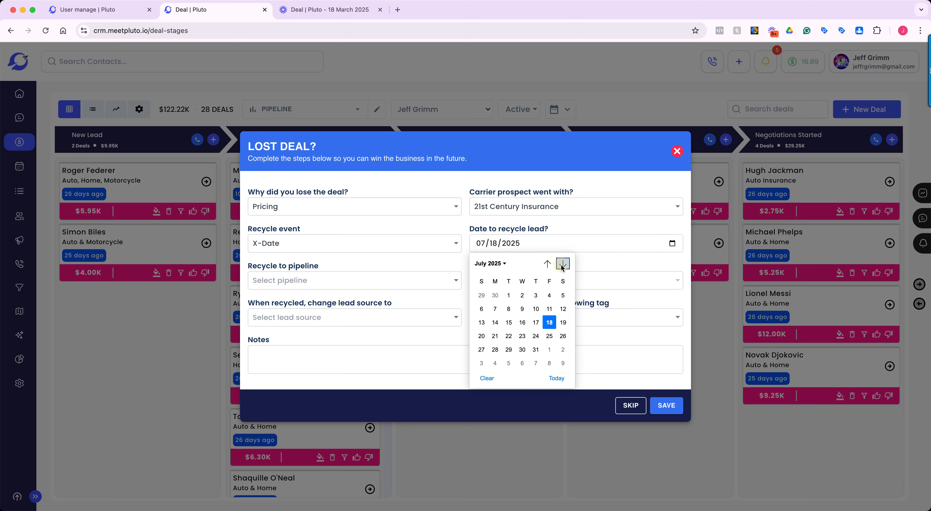
click(562, 266)
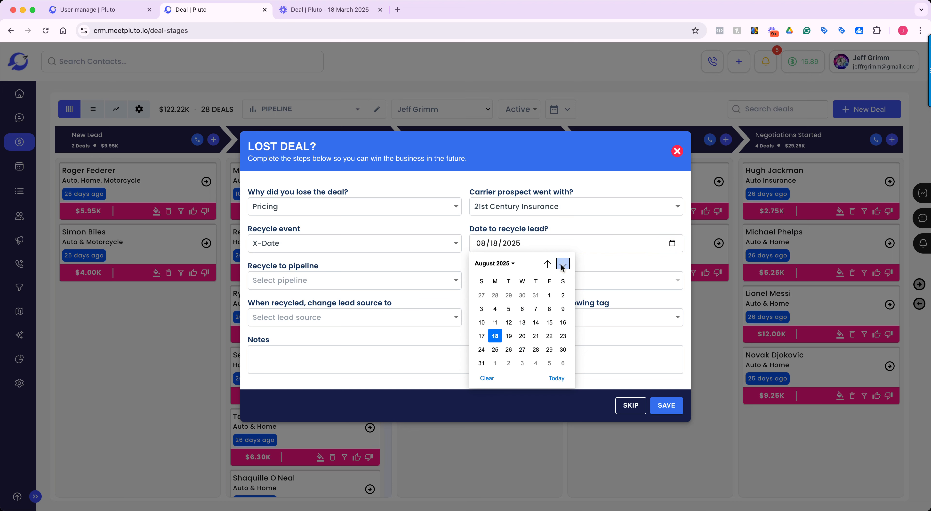
click(496, 337)
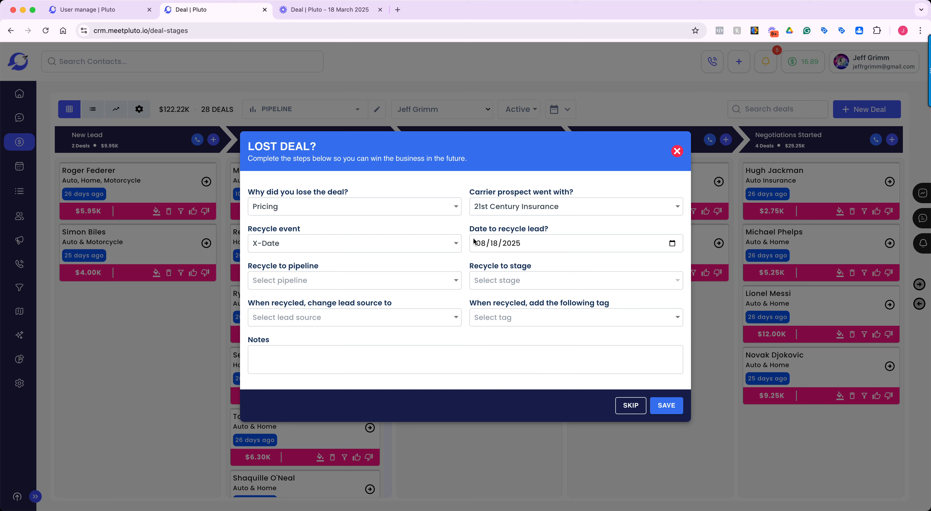
Choose SALES PIPELINE and the NEW LEADS stage as the place where the lost deal is recycled.
click(452, 283)
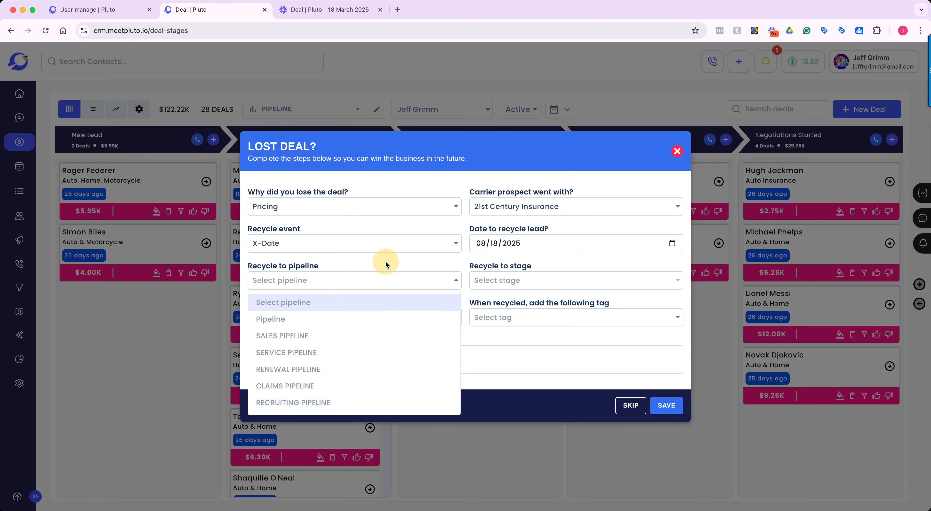
click(402, 278)
click(452, 281)
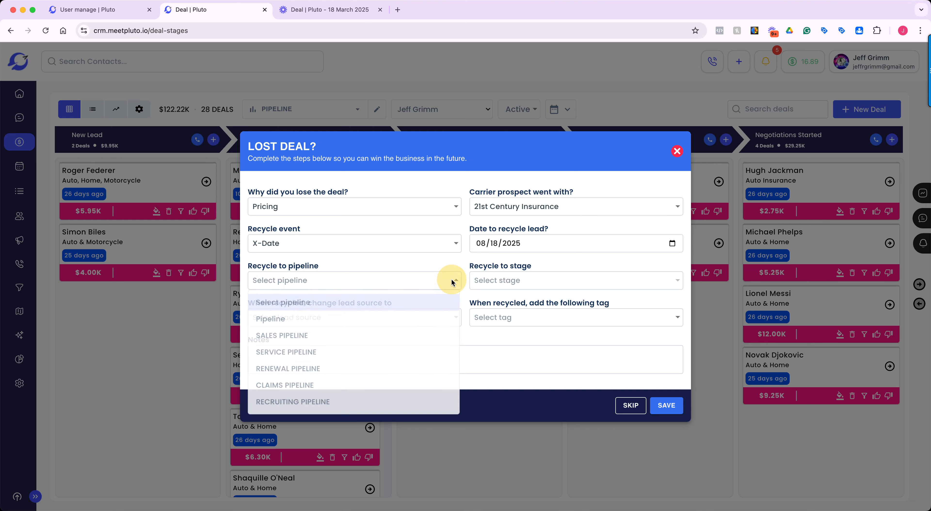
click(276, 338)
click(554, 283)
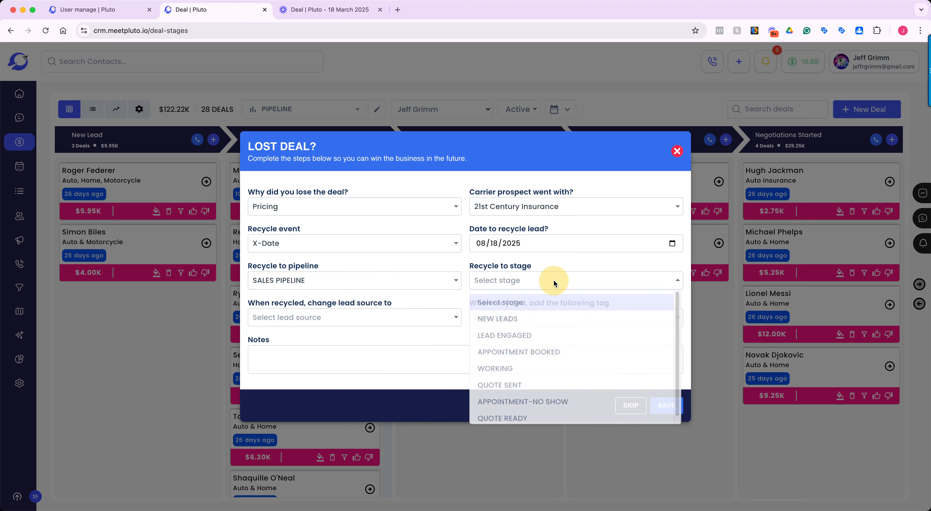
click(528, 318)
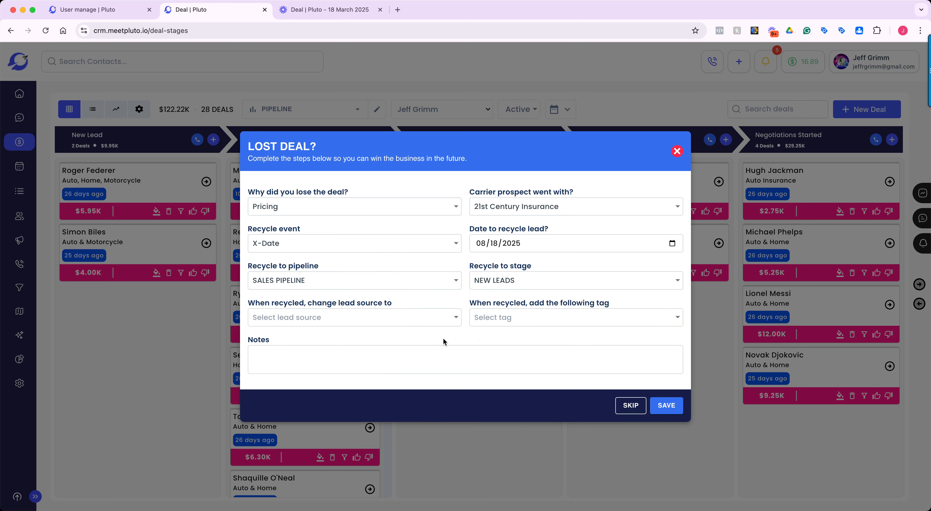
click(455, 317)
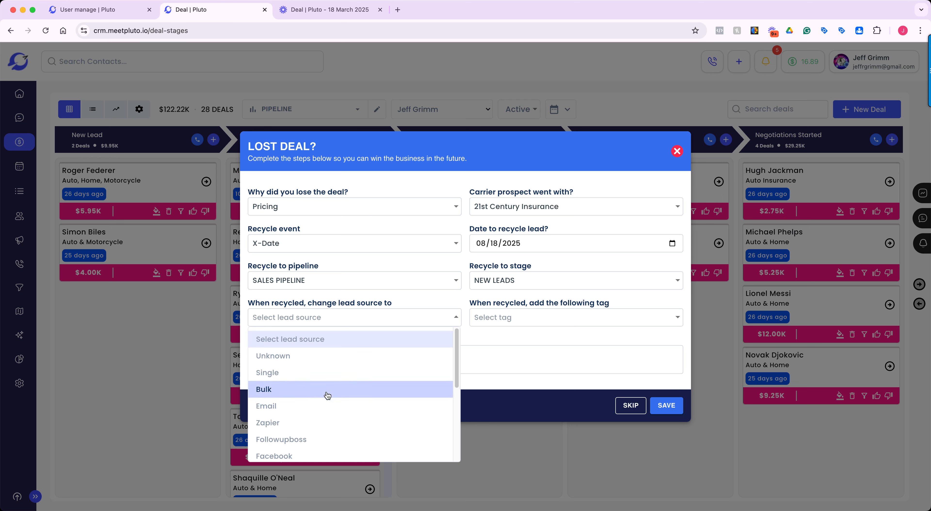
click(420, 298)
click(575, 317)
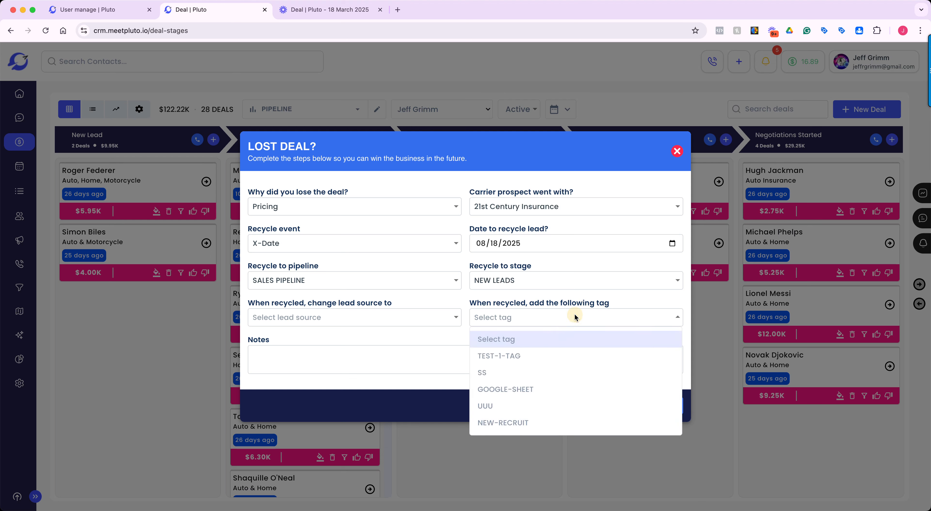
click(552, 317)
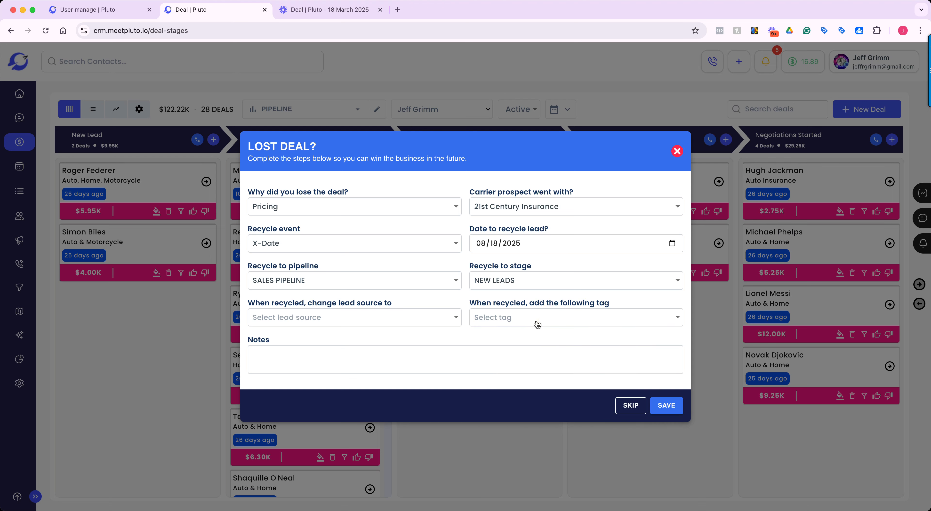
Add the note "Lost this deal due to price. Reaching out again at renewal." and save the lost deal details.
click(437, 354)
text(Lost this deal due to)
key(BackSpace)
key(BackSpace)
key(BackSpace)
text(due to price. REach)
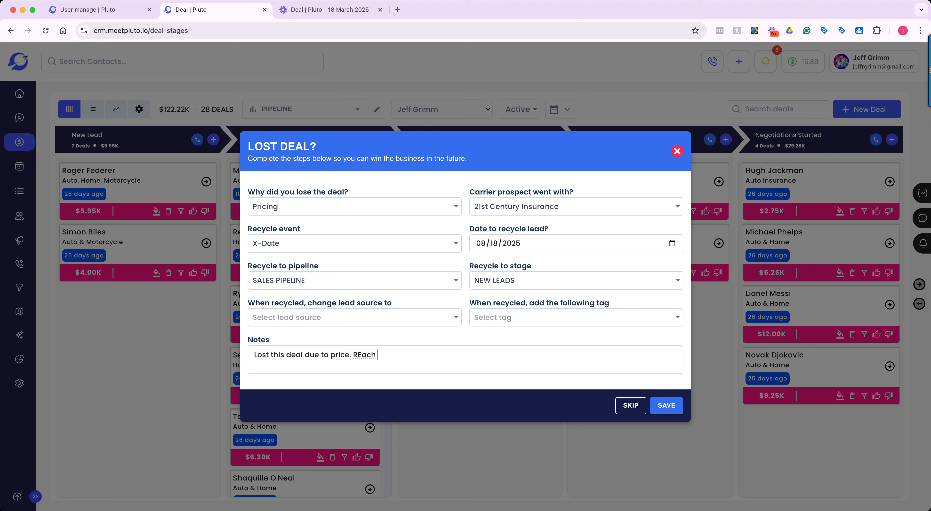
key(BackSpace)
key(BackSpace)
key(BackSpace)
key(BackSpace)
text(eaching out again at renewal.)
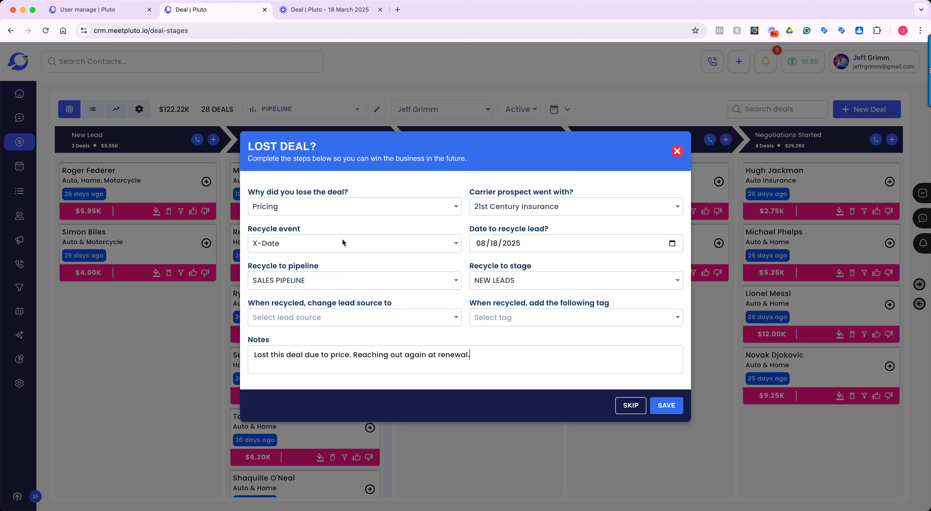
click(674, 406)
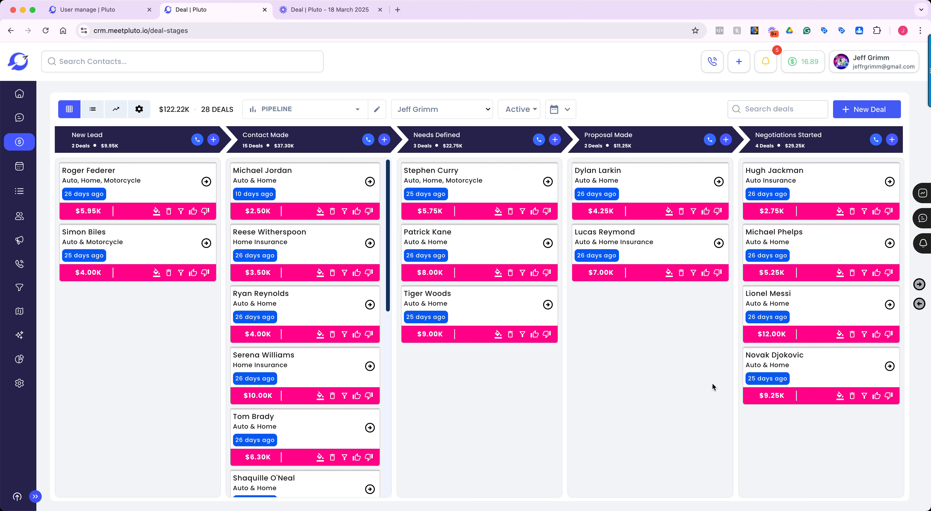
Create a new pipeline titled "Old Leads" with the type Global Pipeline and bring up its stage setup.
click(626, 118)
click(362, 110)
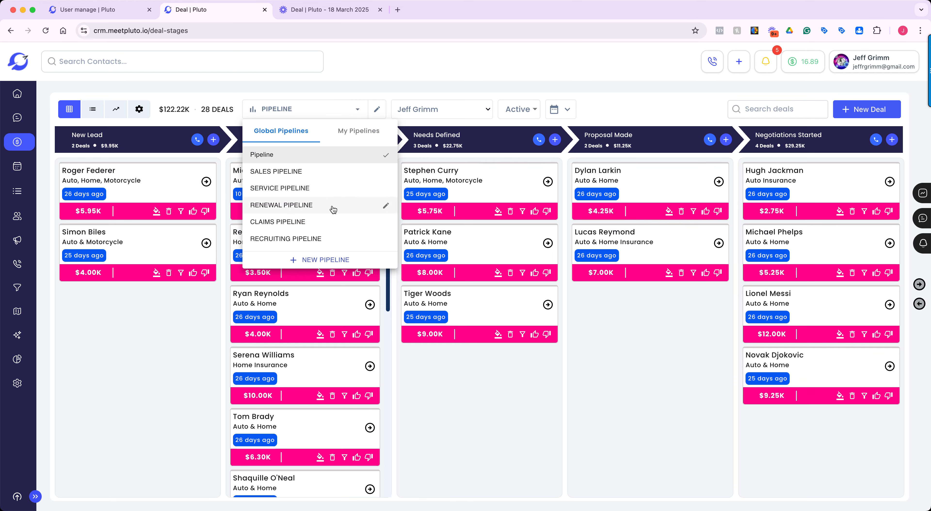
click(321, 262)
click(406, 263)
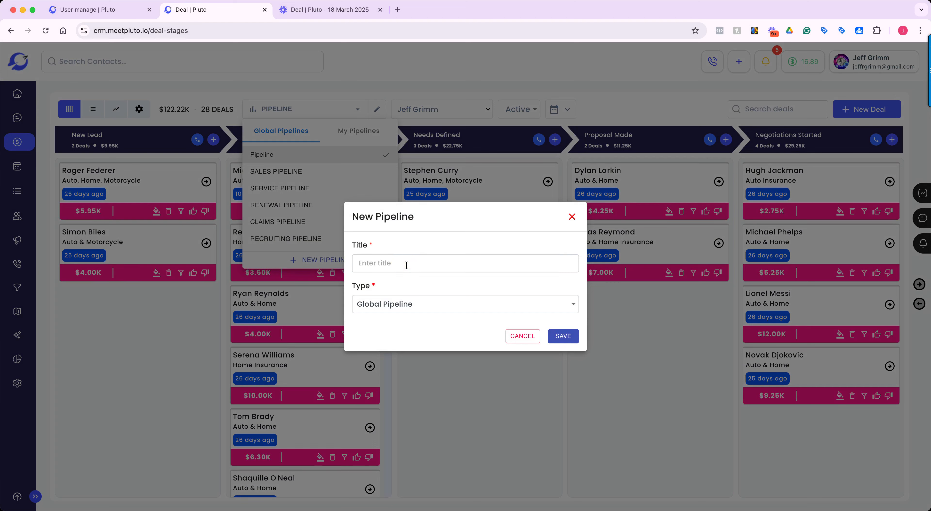
text(Old Leads)
click(575, 309)
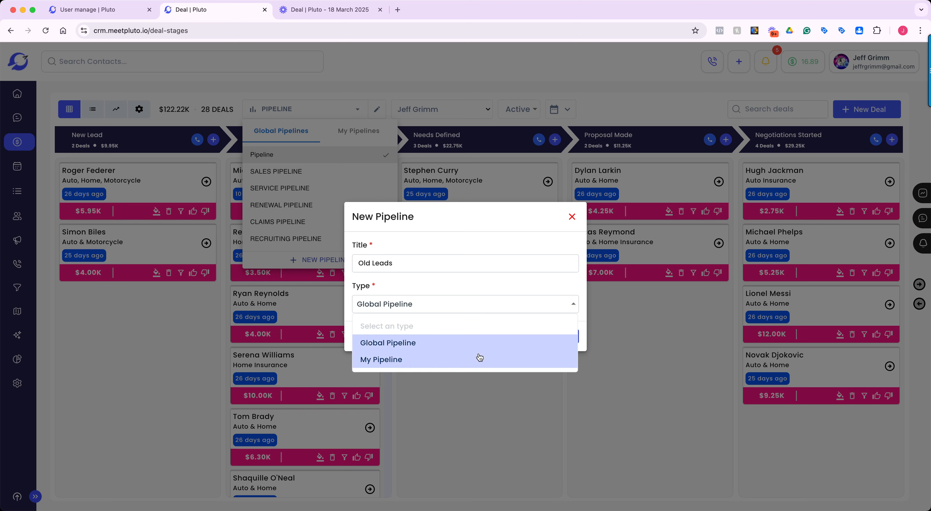
click(477, 344)
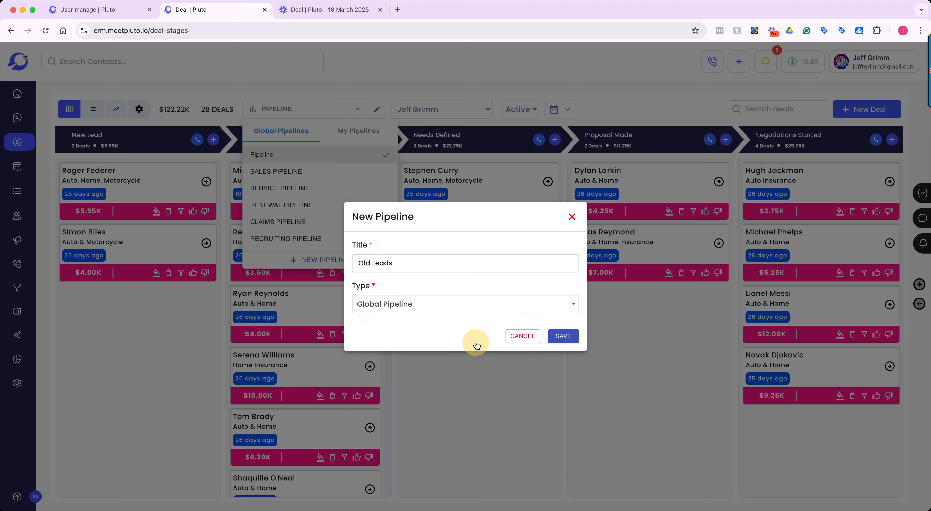
click(559, 337)
click(505, 343)
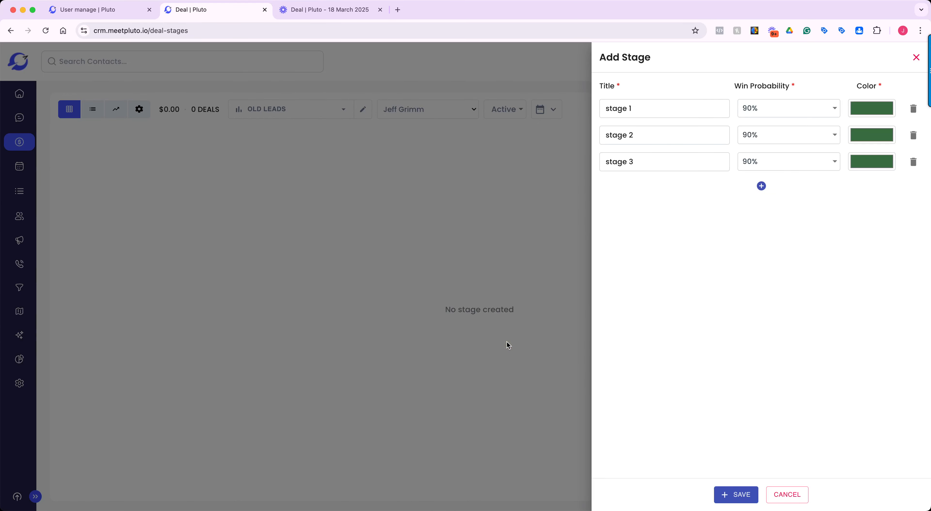
Set the color of stage 1 in the new pipeline to bright green.
triple_click(654, 111)
click(651, 140)
click(652, 161)
click(868, 113)
drag(862, 133, 891, 119)
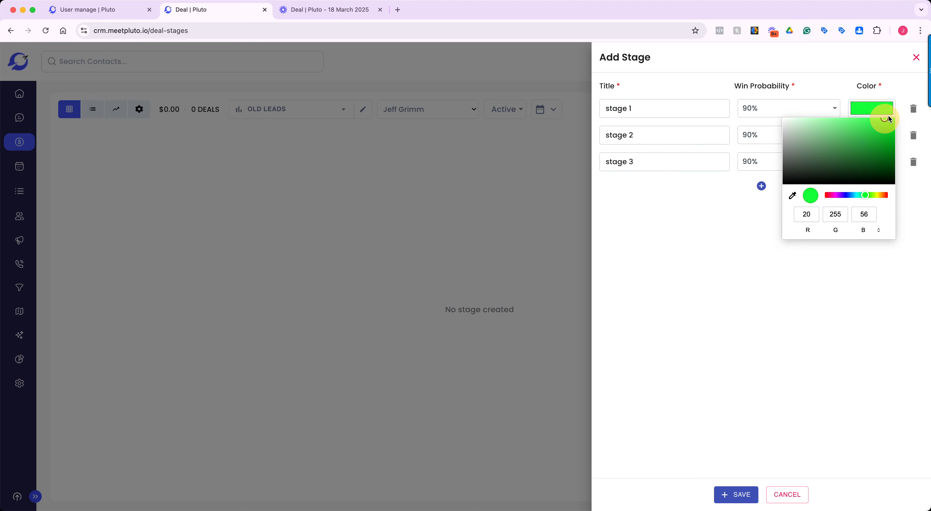
click(864, 306)
Set the color of stage 2 to pure red, RGB 255, 0, 0.
click(873, 144)
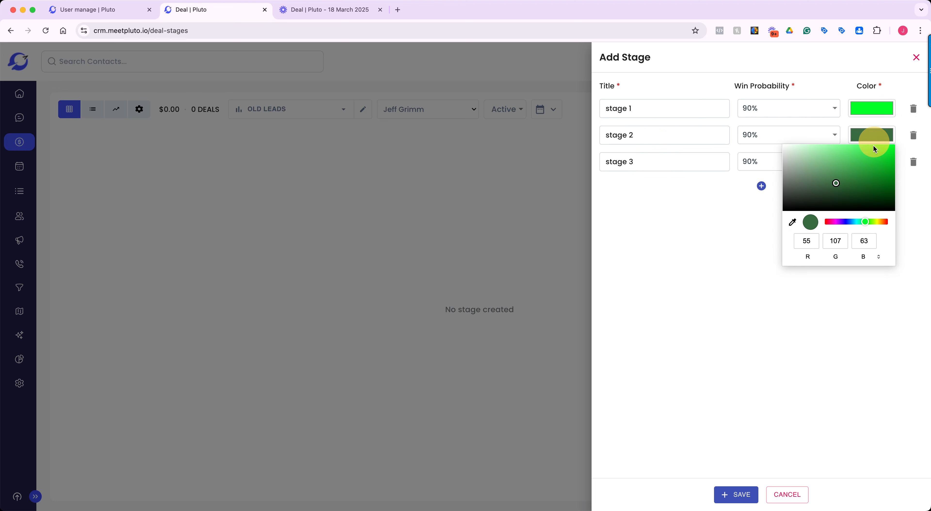
click(885, 224)
drag(883, 191, 905, 133)
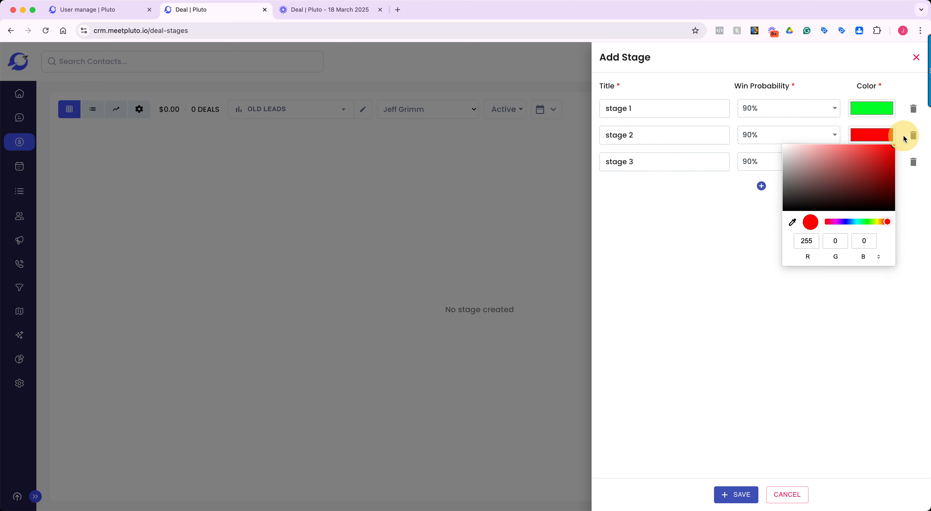
click(798, 356)
Set the color of stage 3 to blue, RGB 0, 64, 255.
click(879, 163)
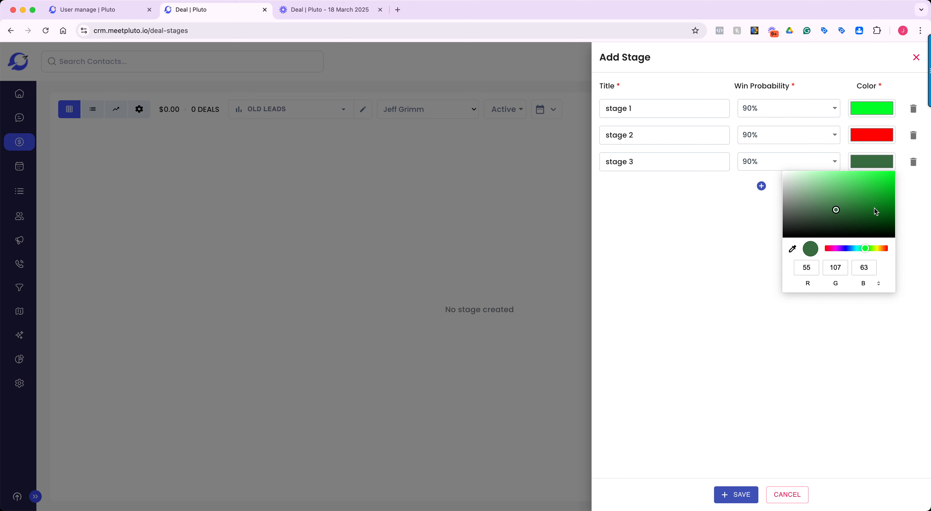
click(848, 249)
drag(876, 207, 903, 167)
click(804, 352)
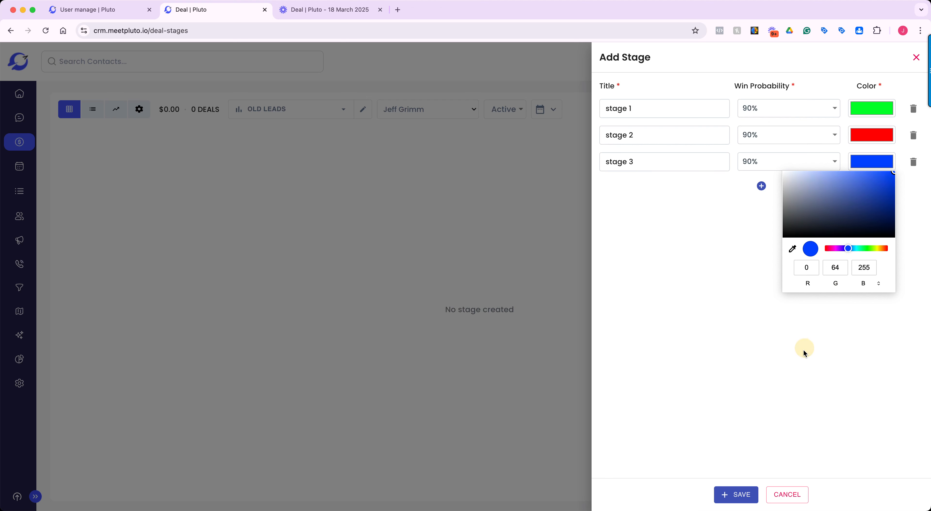
Add two blank stages below stage 3 and remove both of them again.
click(762, 186)
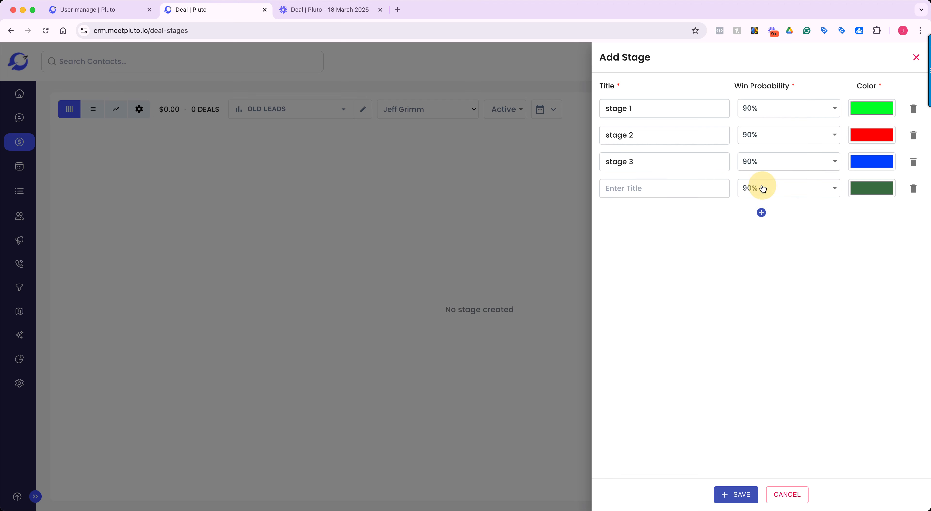
click(761, 213)
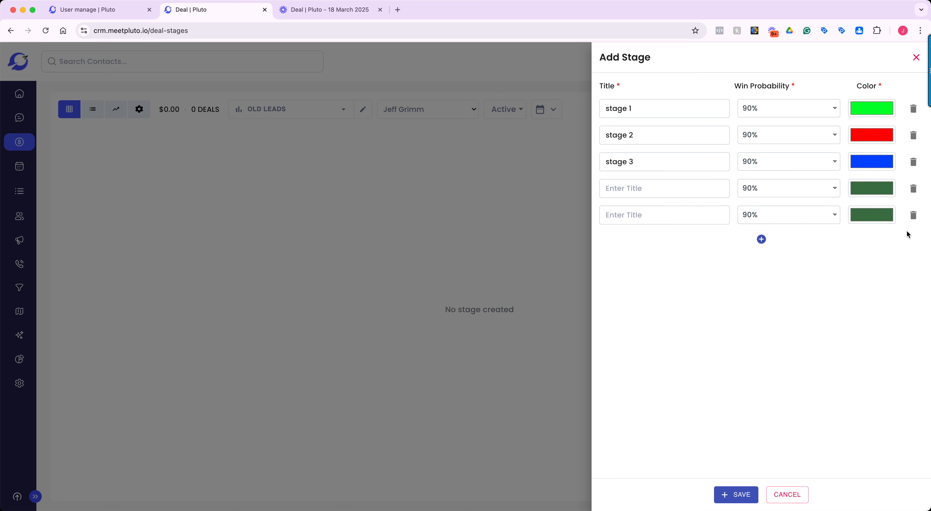
click(913, 215)
click(913, 189)
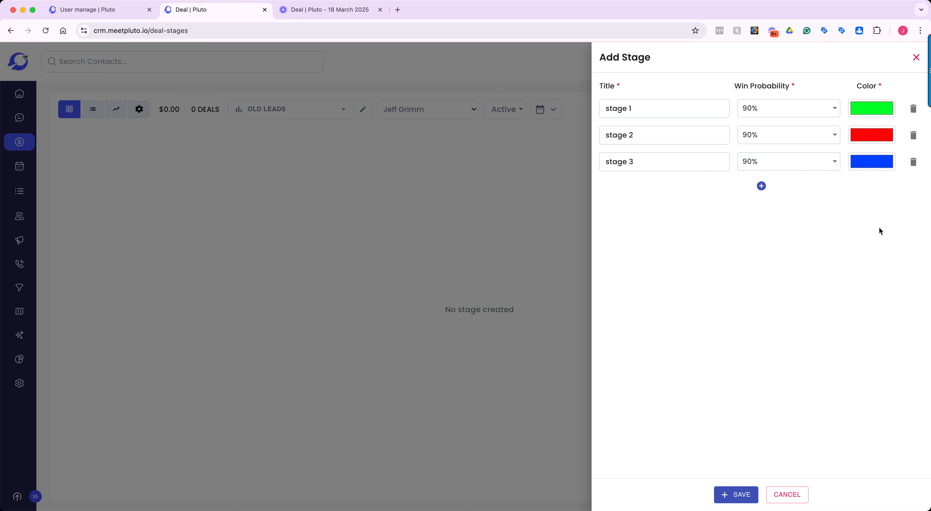
Save the three stages of the Old Leads pipeline.
click(743, 496)
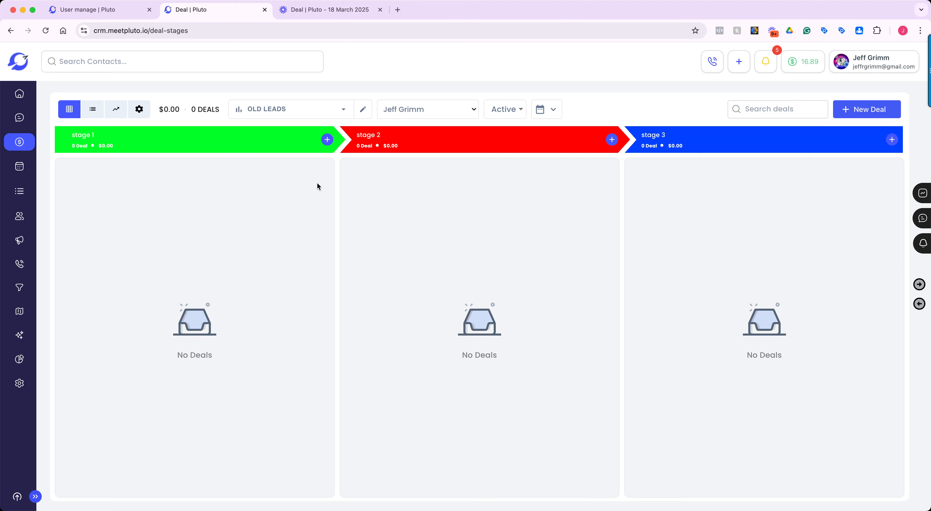
View the new deal form from stage 1 and from the board's general command, closing it each time without saving.
click(327, 140)
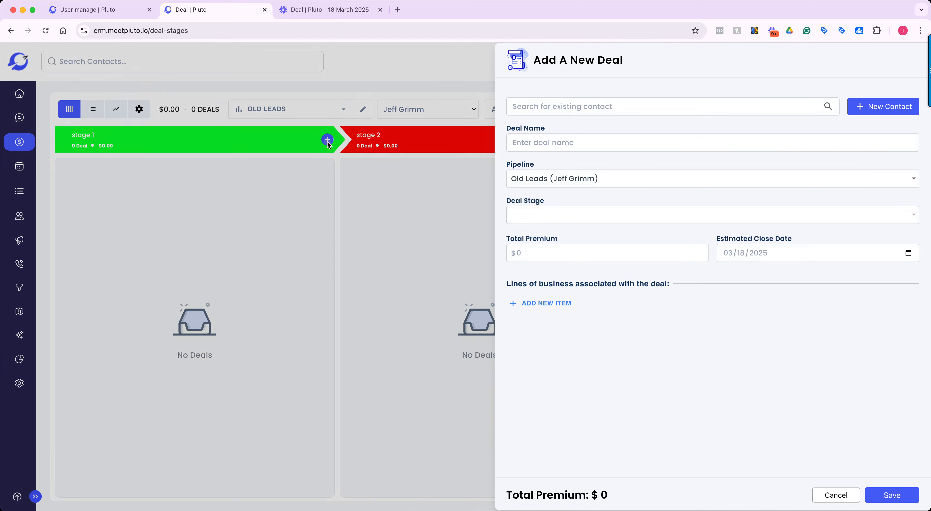
click(309, 278)
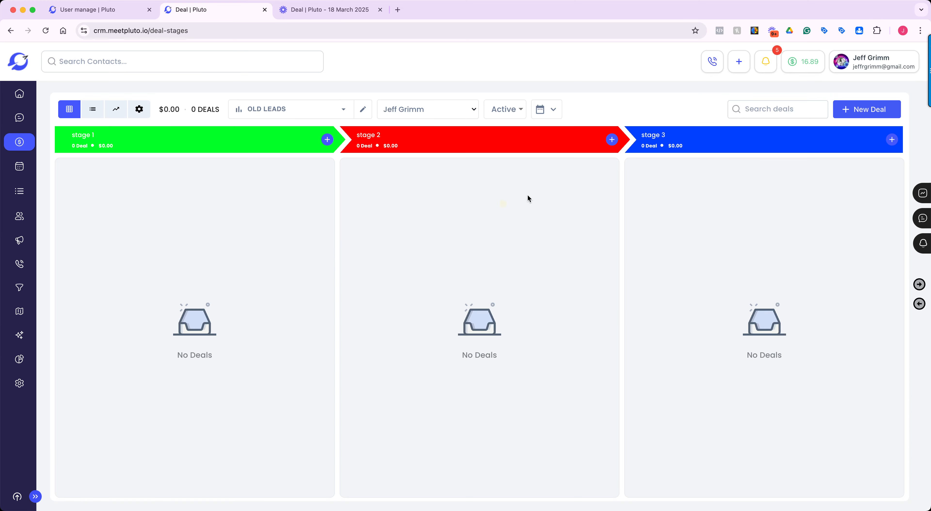
click(864, 112)
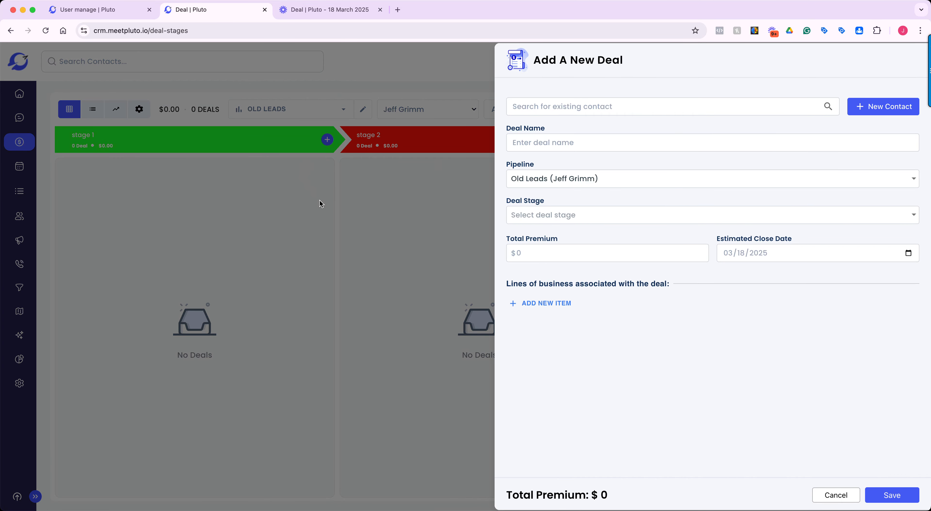
click(330, 207)
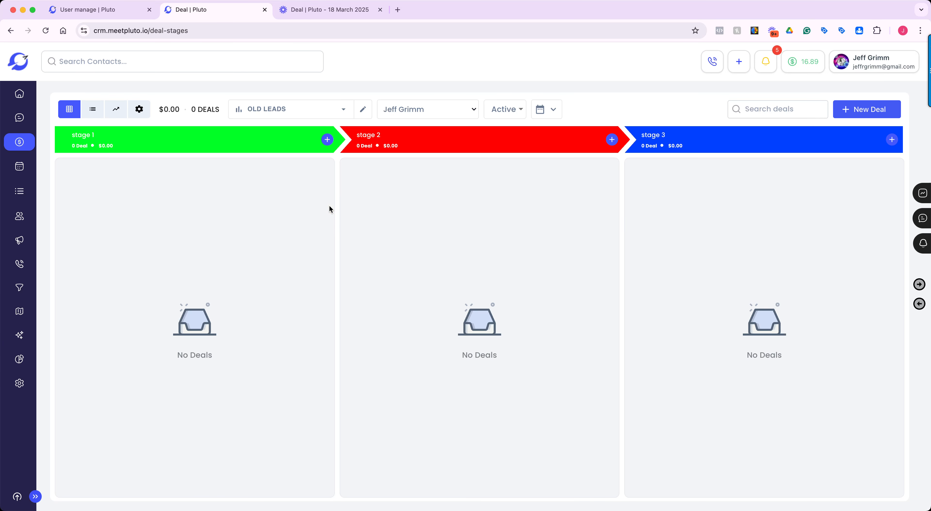
Edit the Old Leads pipeline and pick the turquoise color, RGB 80, 227, 194, for stage 3.
click(343, 109)
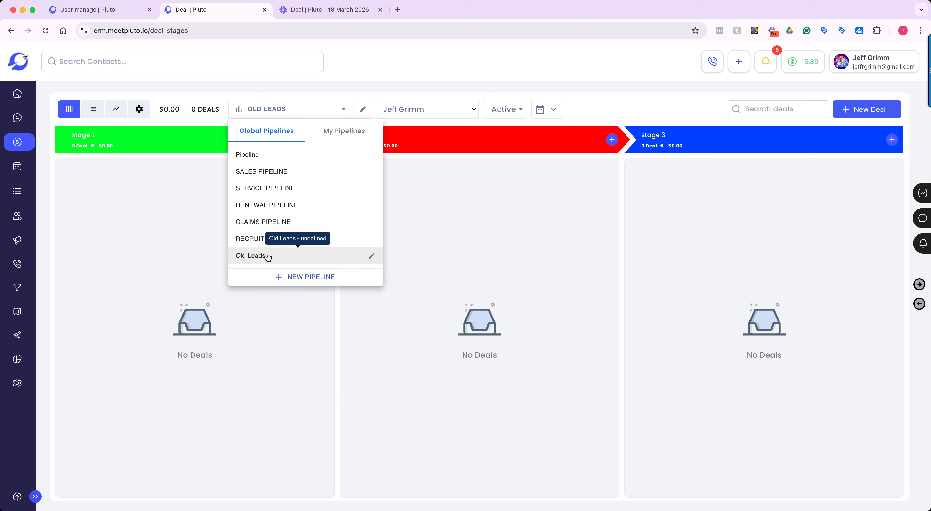
click(371, 256)
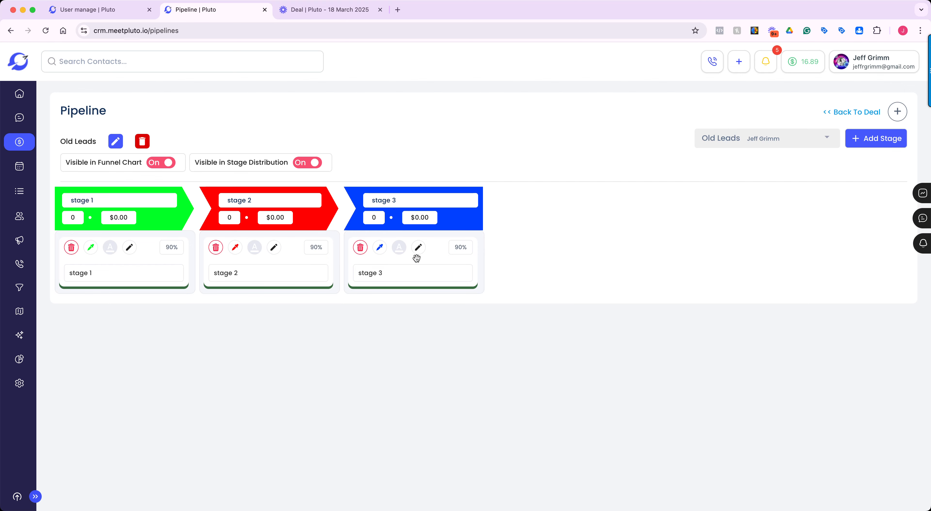
click(418, 248)
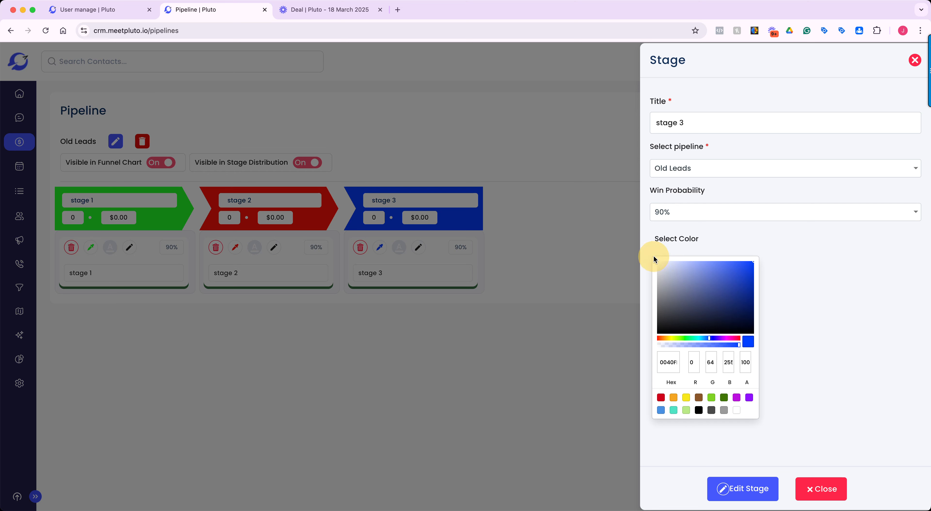
click(673, 410)
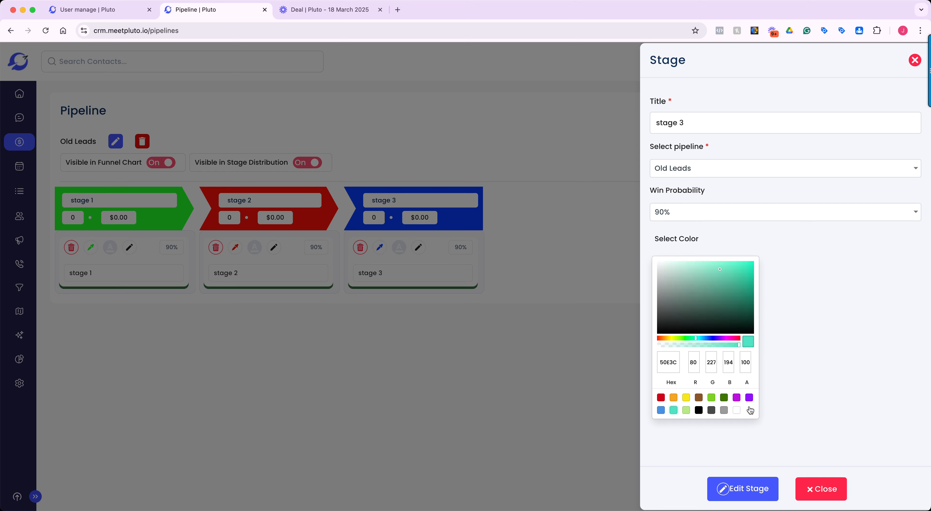
click(846, 394)
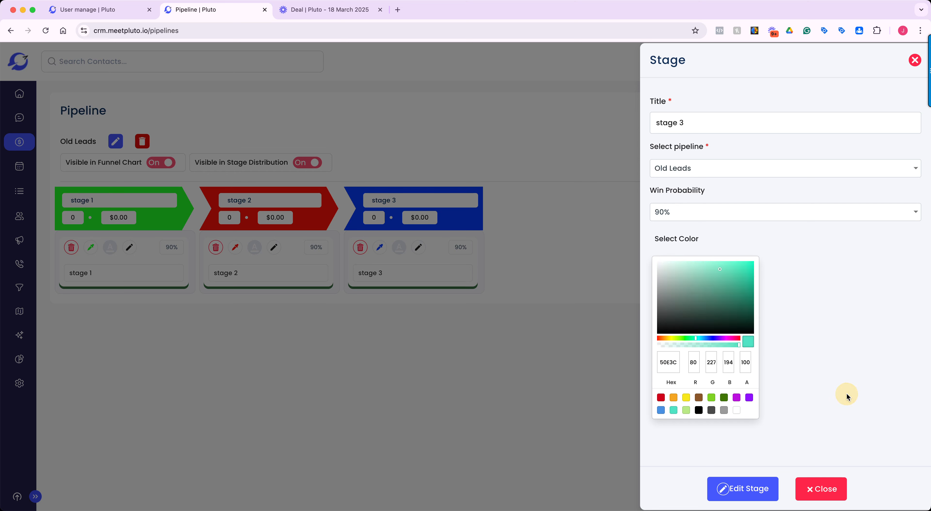
Rename stage 3 as "Stage 4" and save the stage changes.
click(715, 122)
key(BackSpace)
key(BackSpace)
key(BackSpace)
key(BackSpace)
key(BackSpace)
key(BackSpace)
key(BackSpace)
text(Stage 4)
click(753, 490)
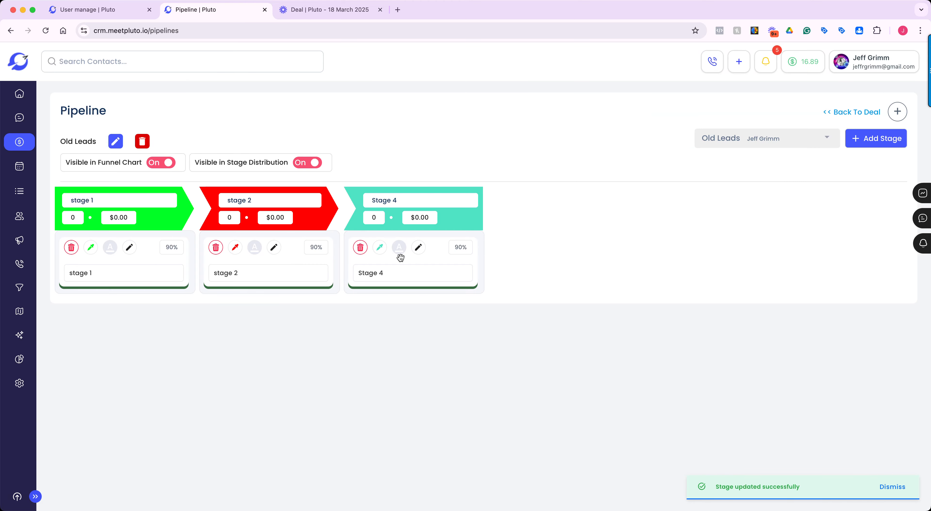
View the text color options for Stage 4 and close them without changing anything.
click(399, 249)
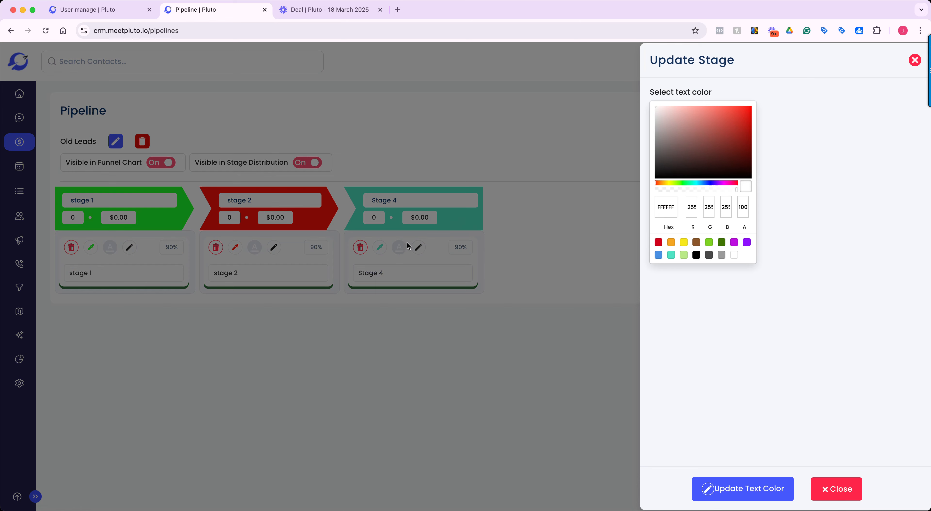
click(401, 311)
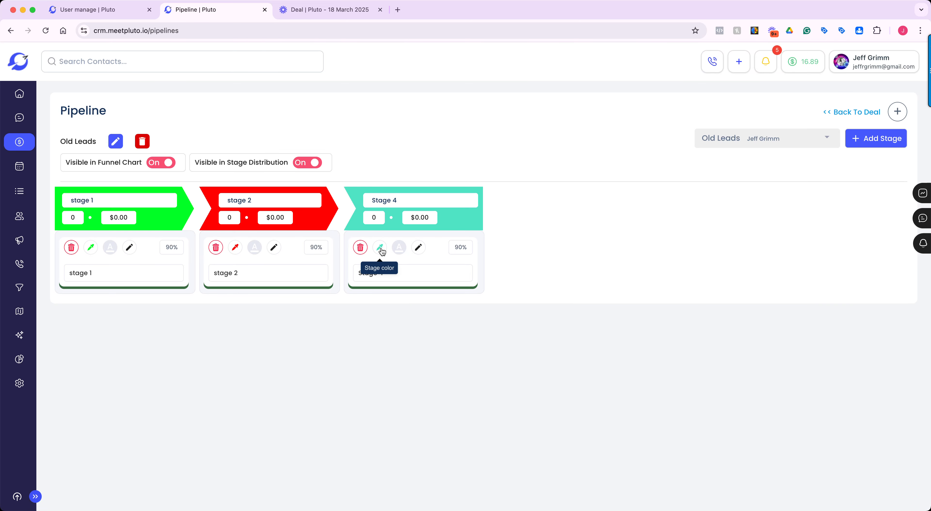
Delete Stage 4 from the Old Leads pipeline without moving its deals to another stage.
click(360, 247)
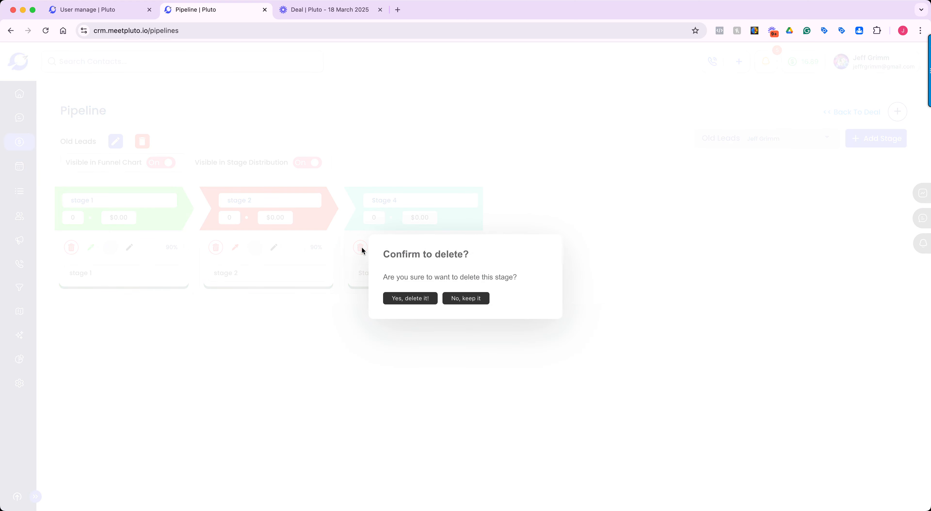
click(407, 300)
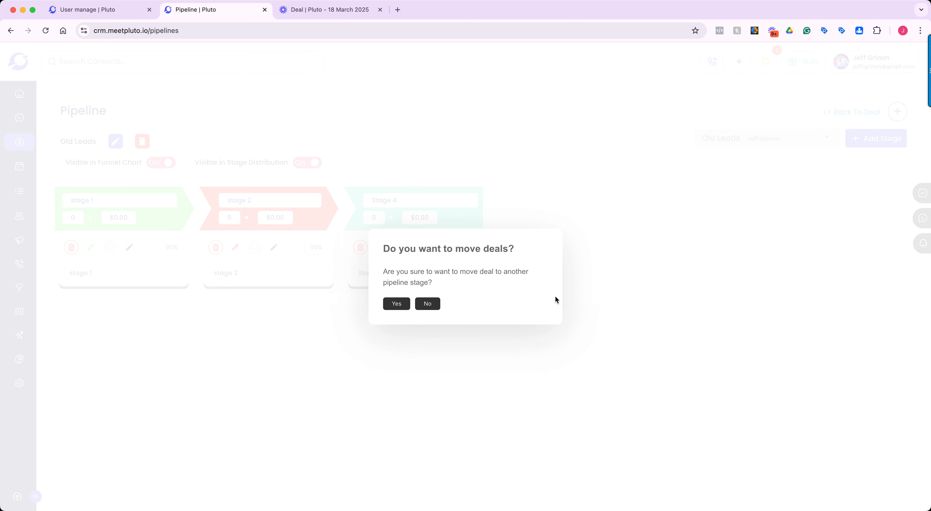
click(427, 304)
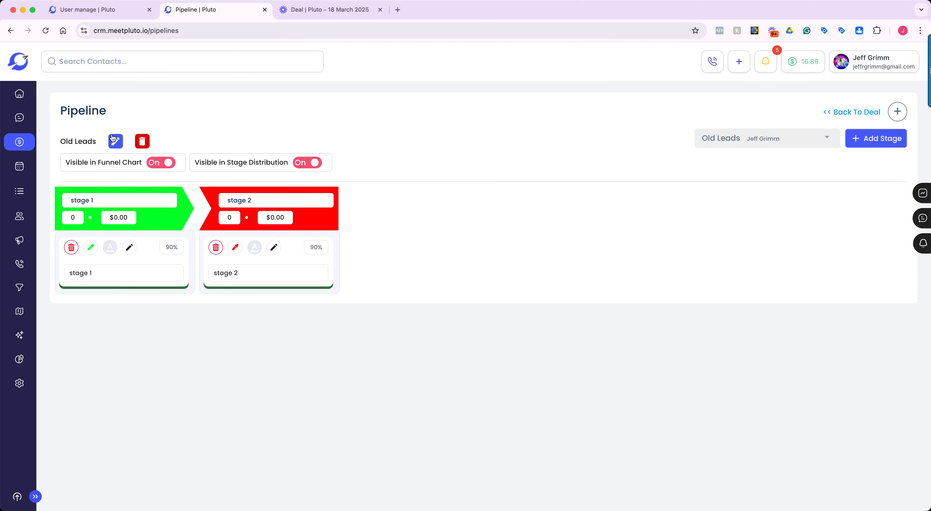
View the title and type settings of the Old Leads pipeline and close them without updating.
click(116, 141)
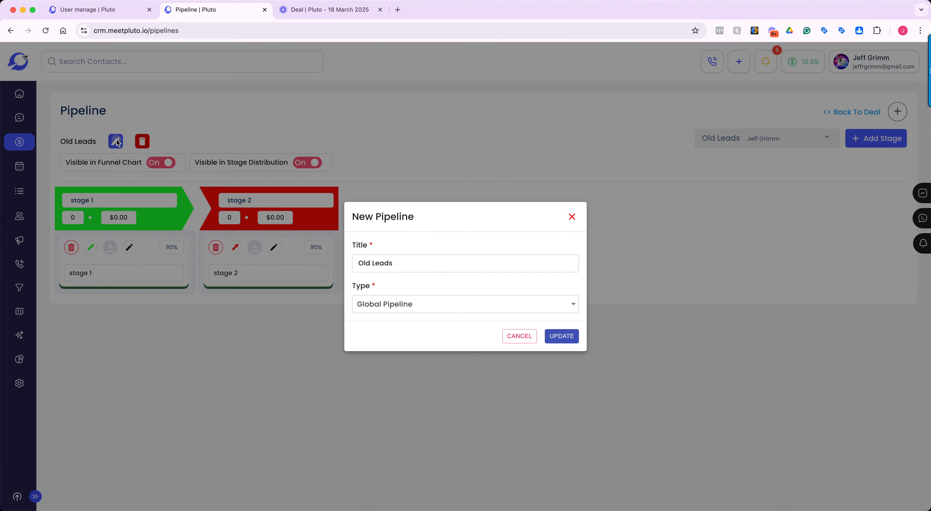
double_click(415, 266)
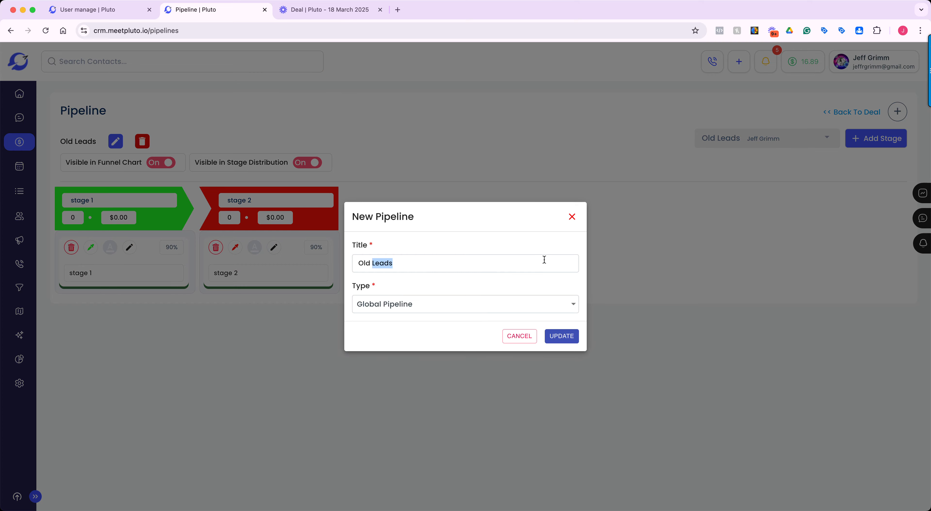
click(571, 217)
Return to the deals board and look through the list of global pipelines.
click(831, 113)
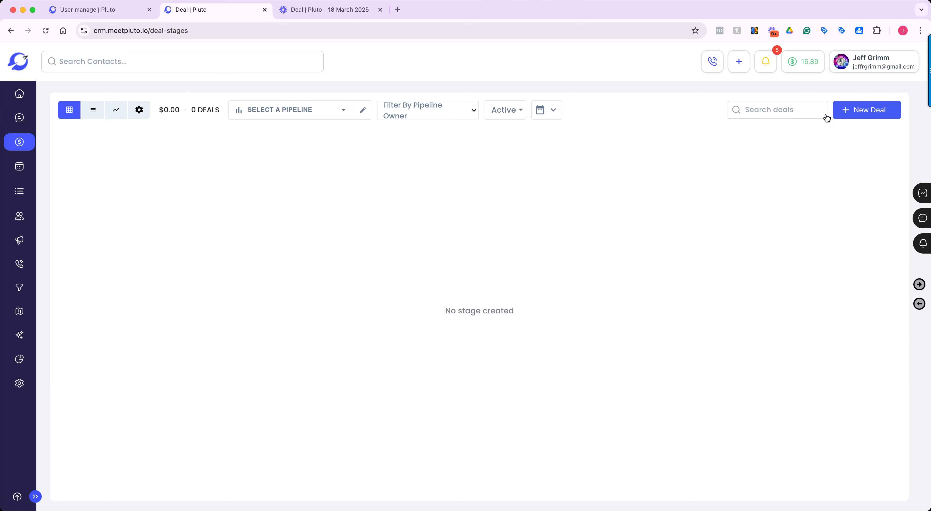
click(354, 109)
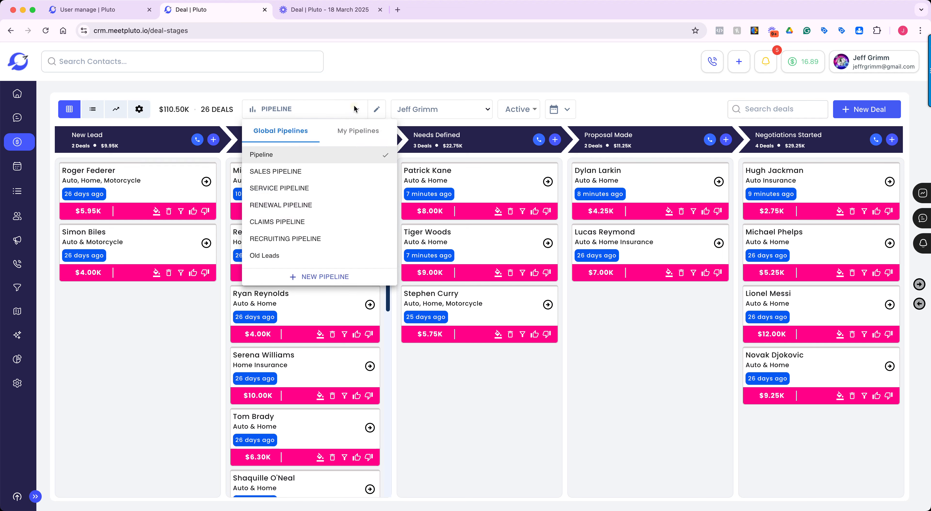
click(354, 109)
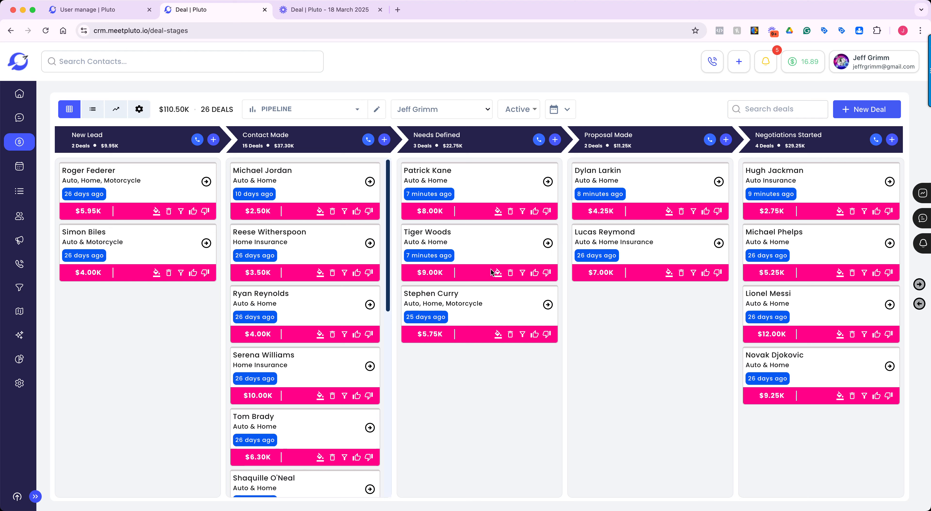
click(356, 109)
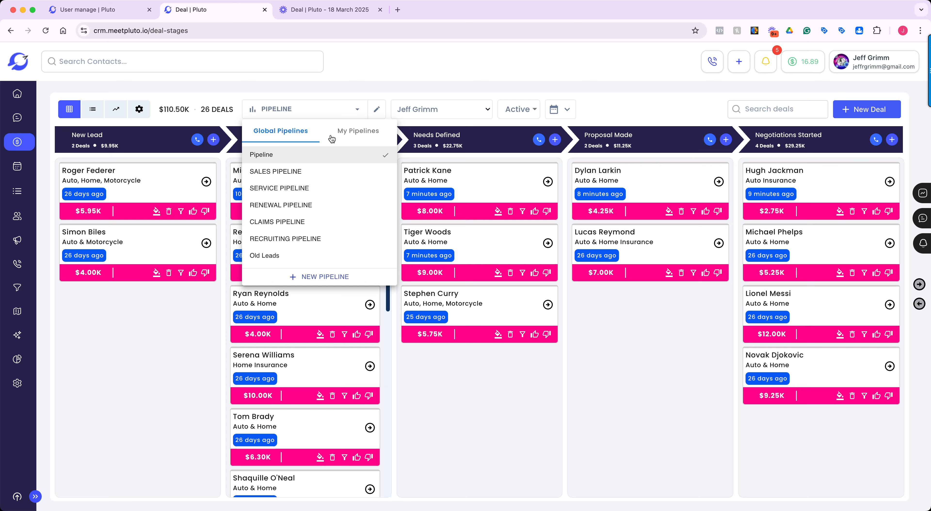
click(665, 356)
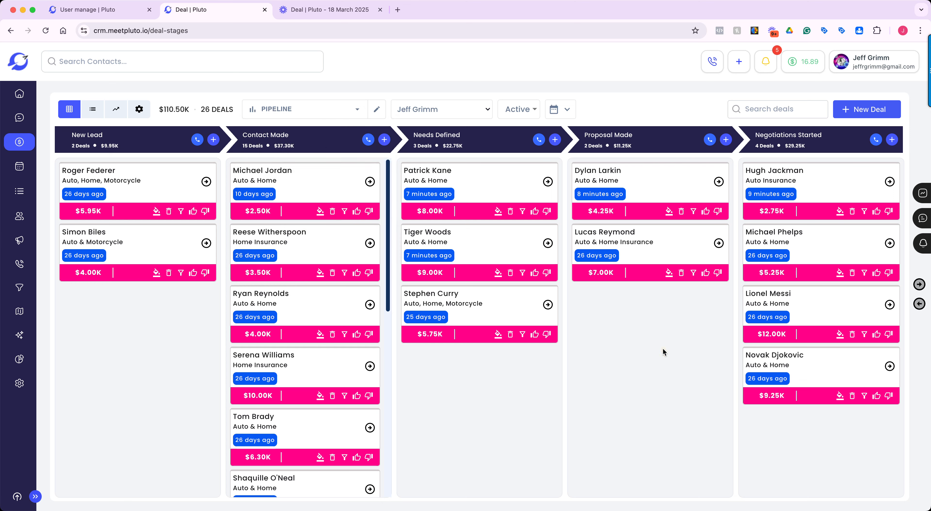
Filter the deals board by user, trying Everyone before selecting the current user together with the first teammate listed below.
click(485, 110)
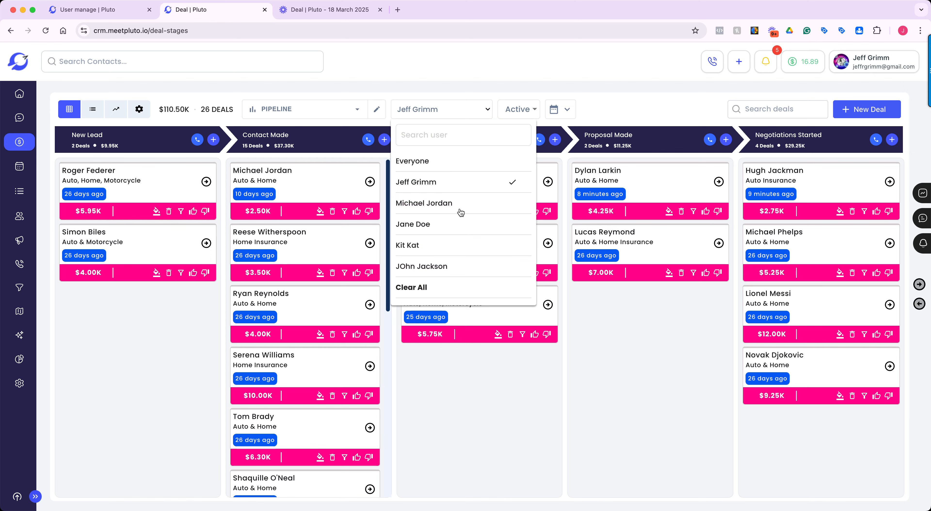
click(427, 162)
click(434, 184)
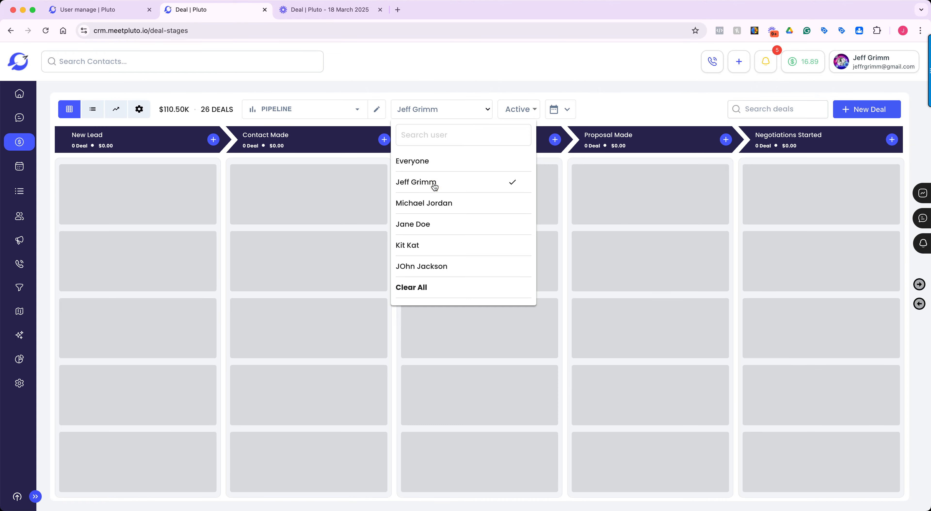
click(440, 205)
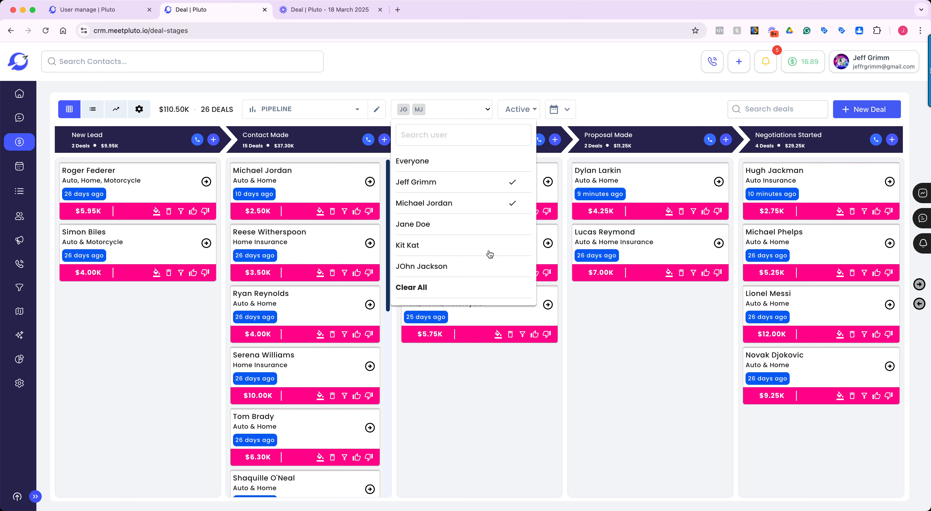
click(629, 99)
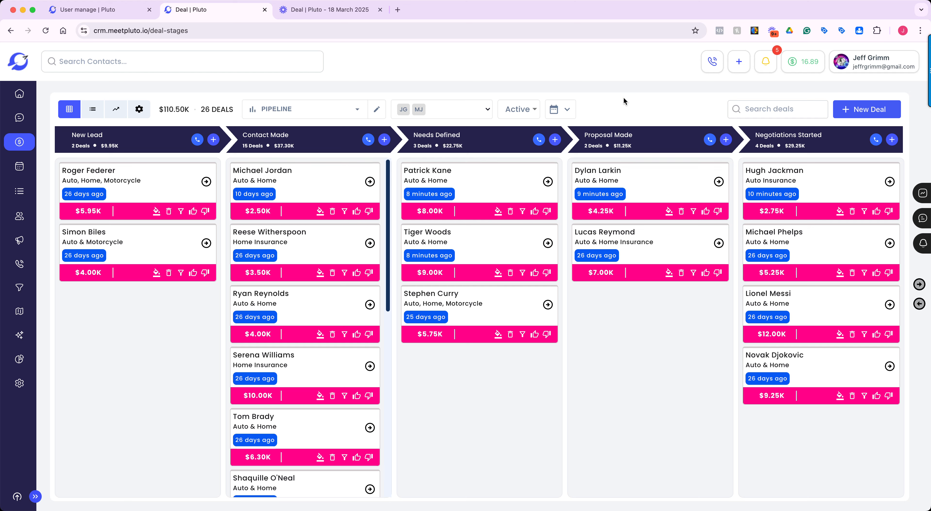
View the available global pipelines and close the list without switching pipelines.
click(356, 110)
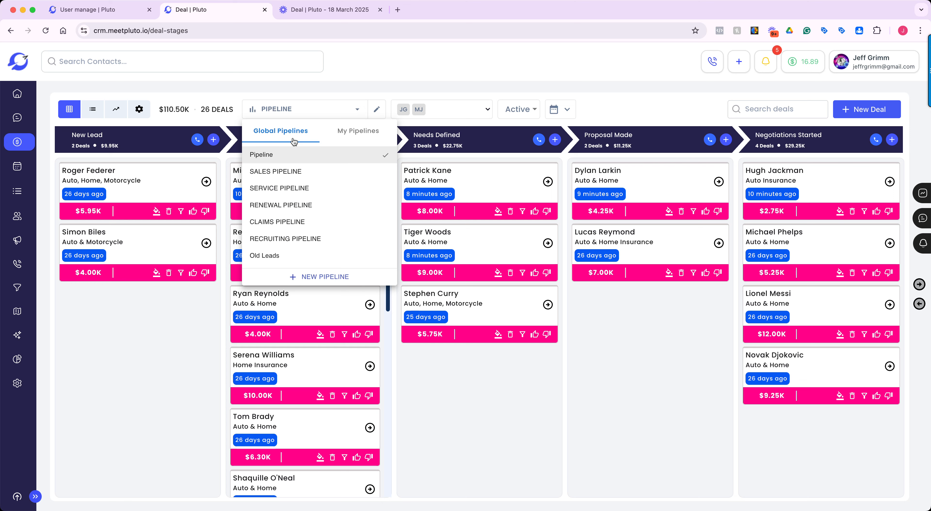
click(705, 463)
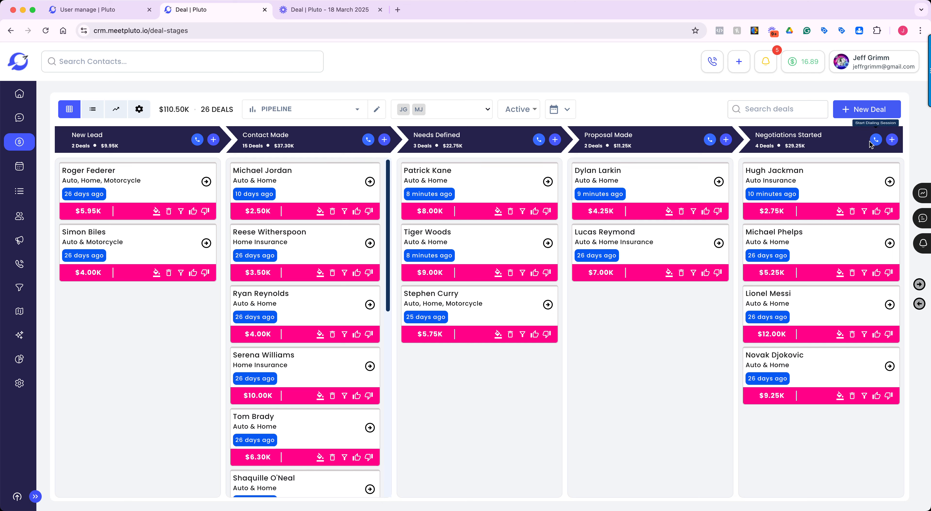
Start a dialing session for the Negotiations Started stage, opening the form for a new power dialer list.
mouse_move(862, 186)
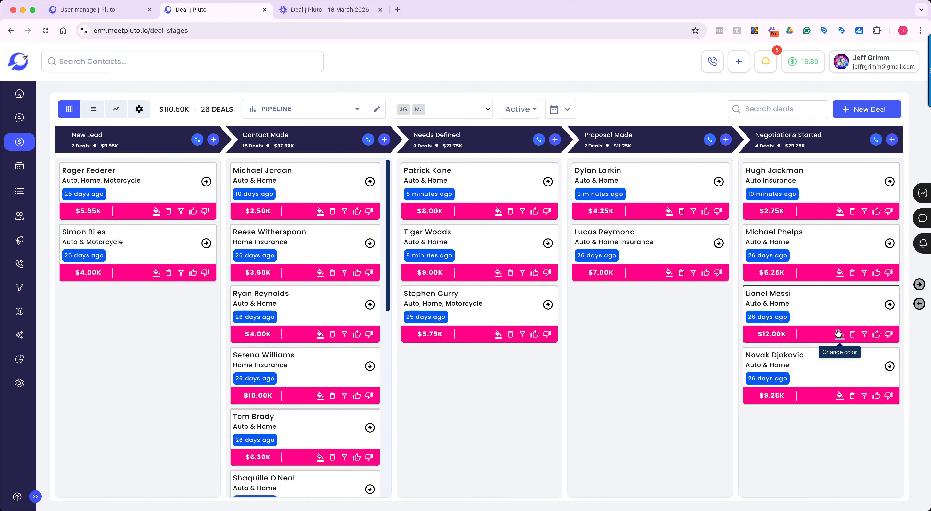
click(875, 140)
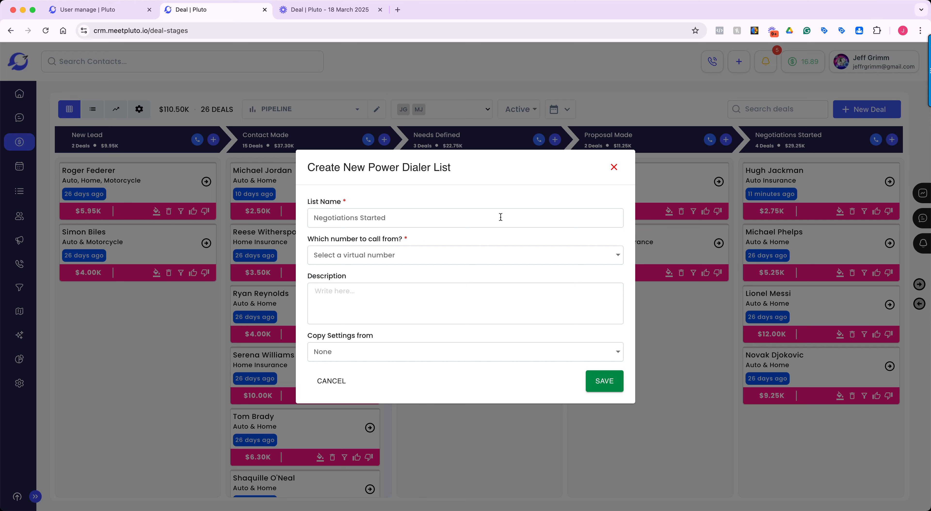